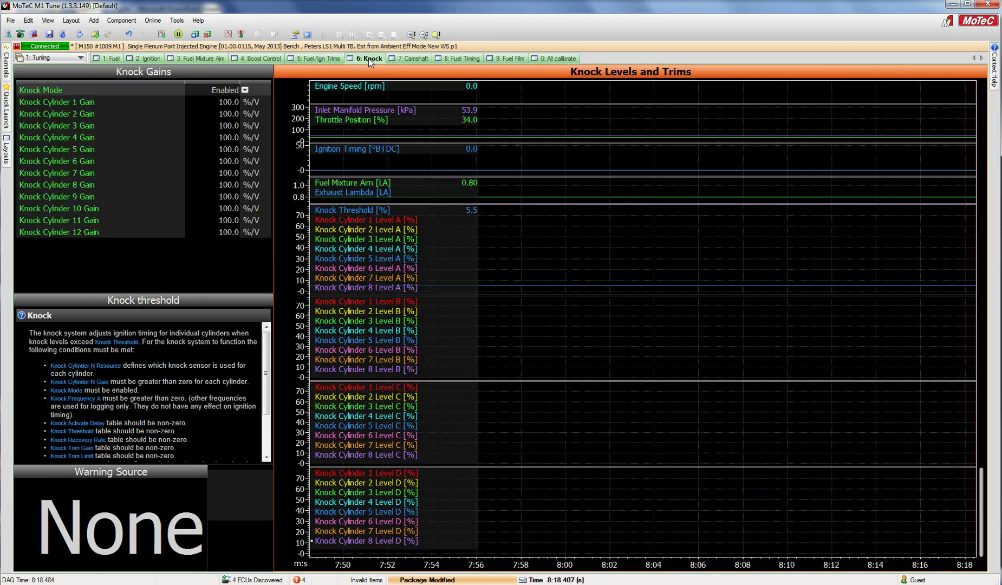
- View the Knock, Fuel, Ignition and Fuel Mixture Aim worksheets of the Tuning workbook one after another
left_click(367, 58)
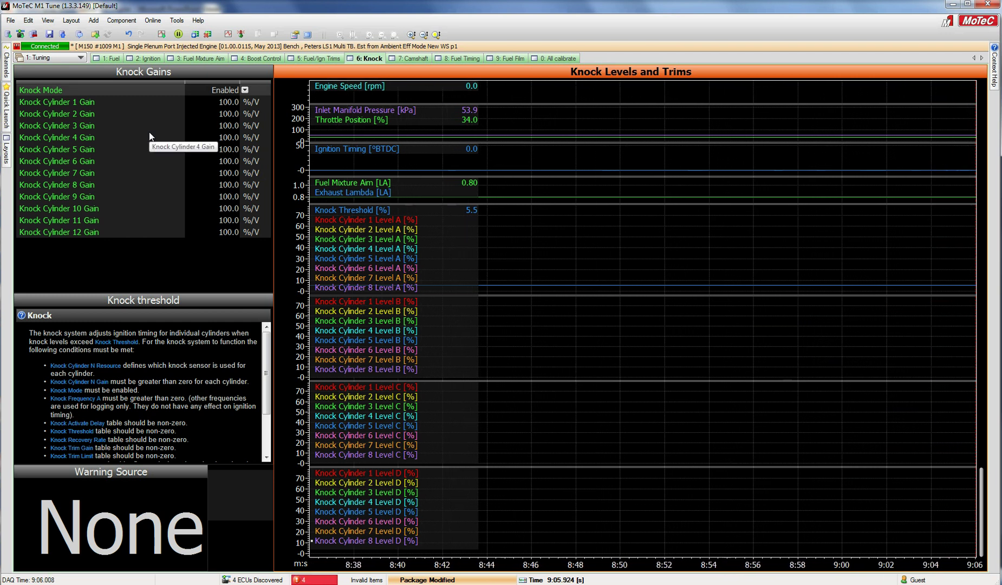
key("1")
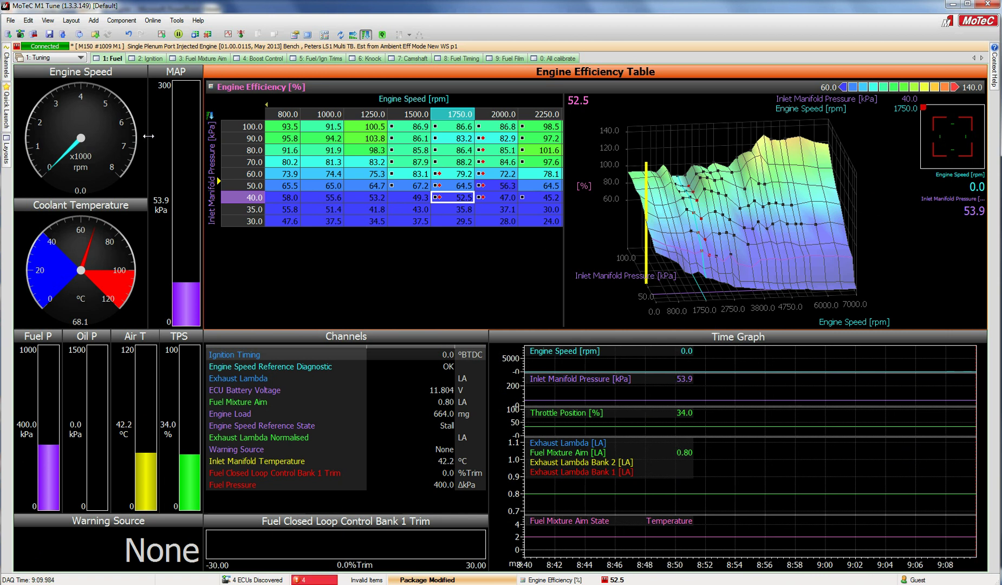
key("2")
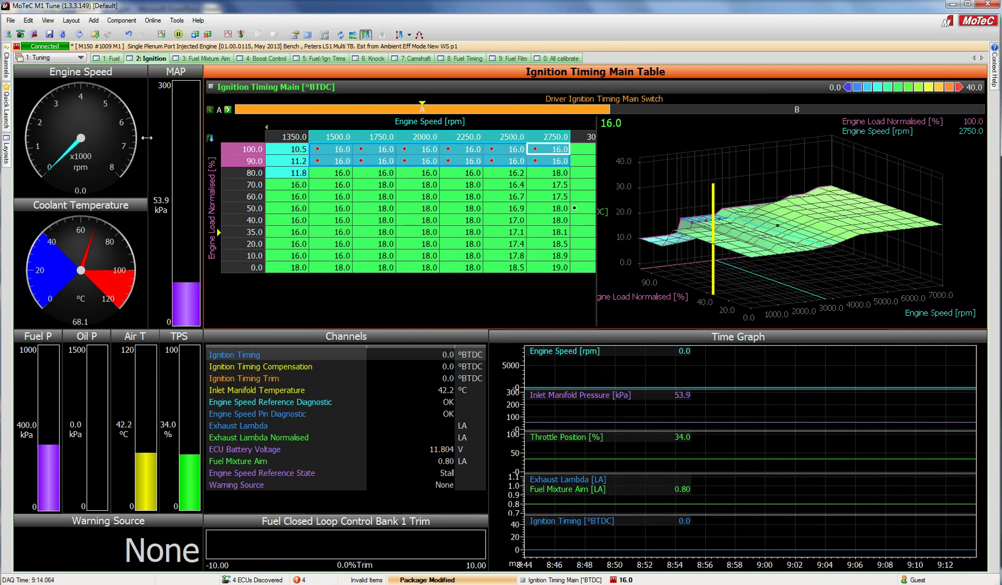
key("3")
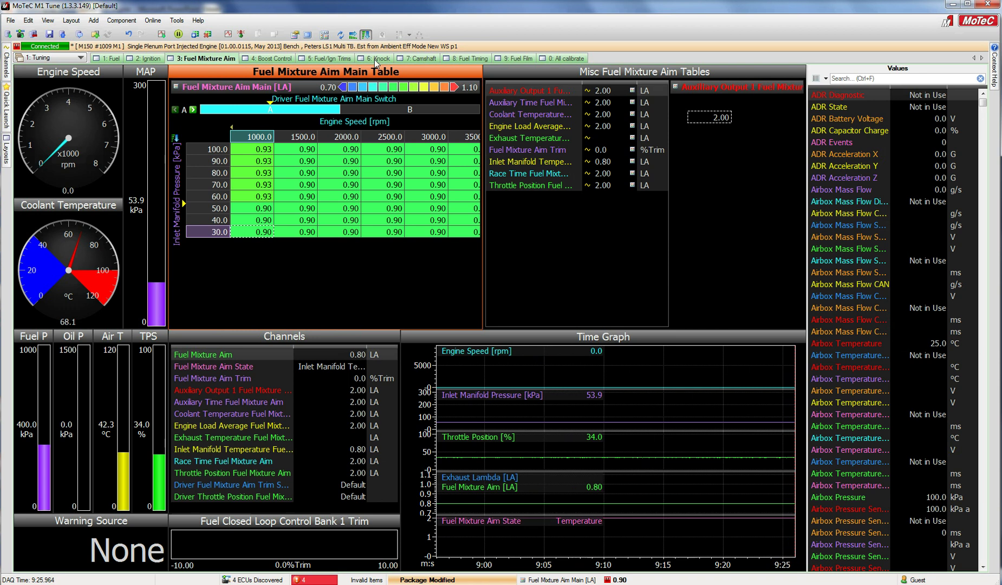
- Bind the Knock worksheet of the Tuning workbook to the F7 hot-key in the Layout Editor's key bindings, with search set to Auto
left_click(72, 21)
left_click(82, 34)
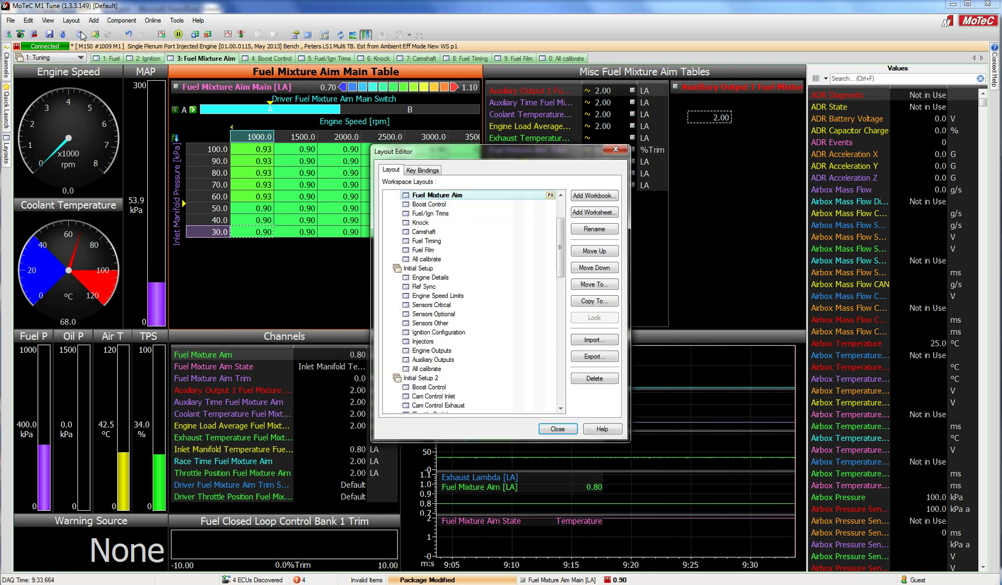
left_click(418, 171)
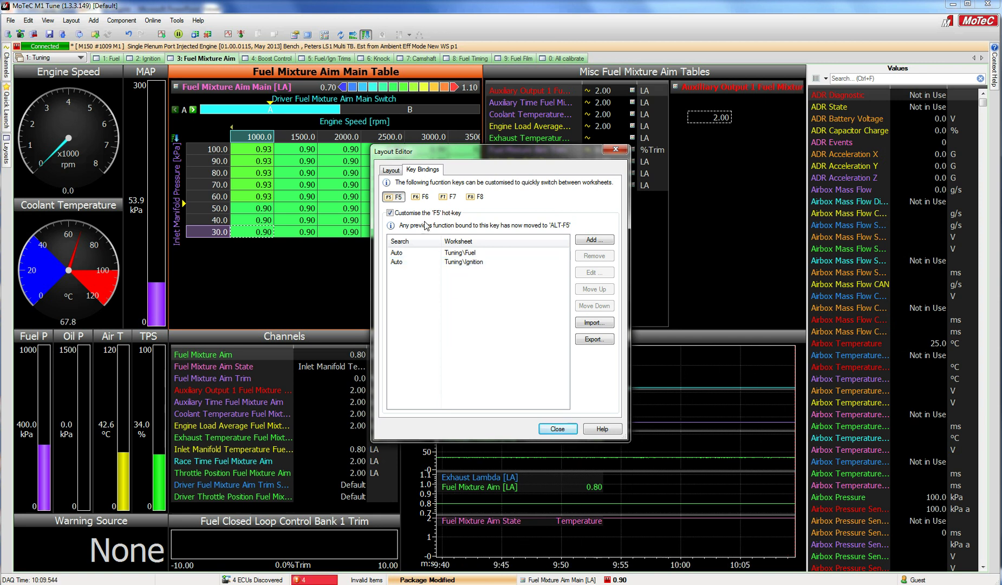
left_click(450, 198)
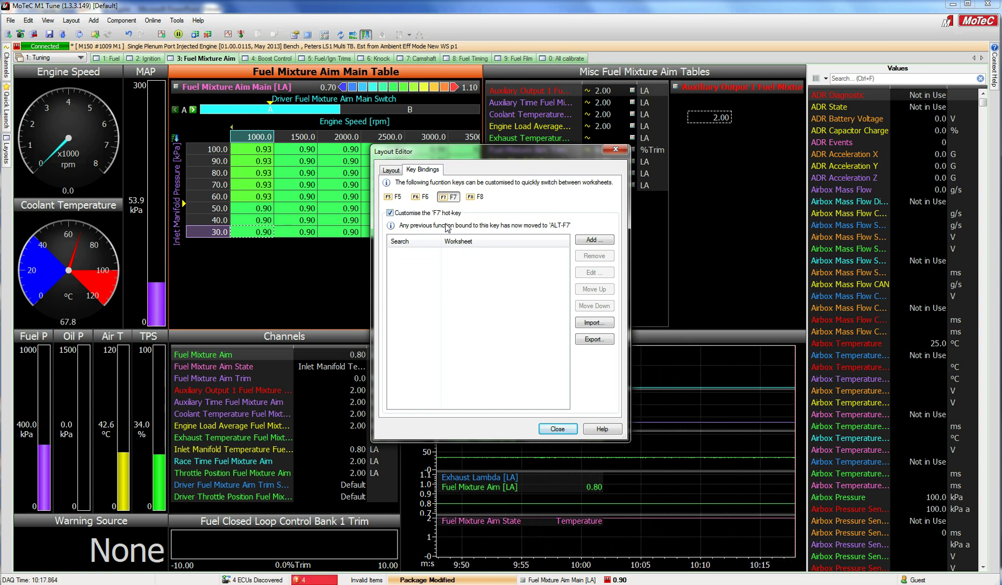
left_click(592, 240)
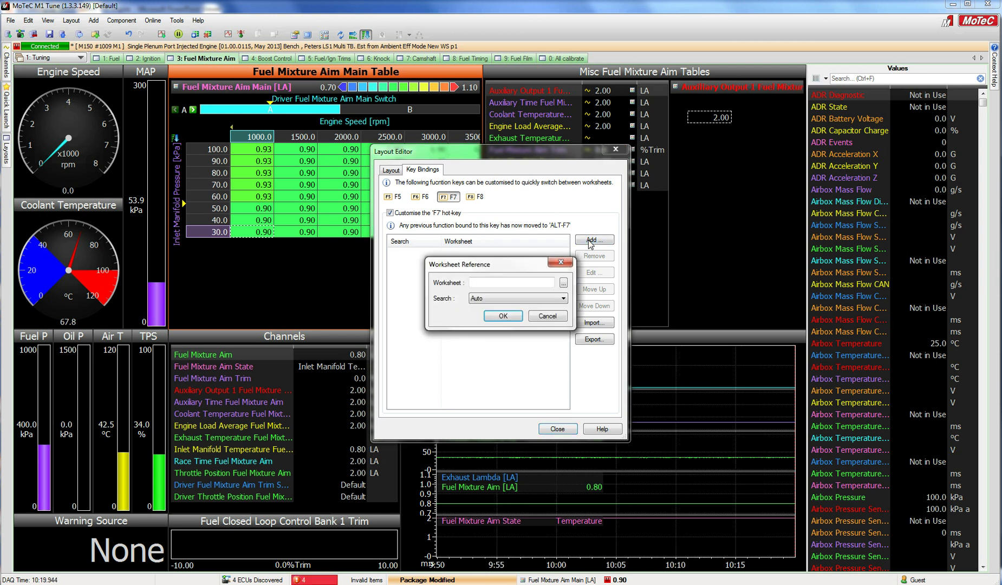
left_click(563, 285)
left_click_drag(598, 262, 597, 243)
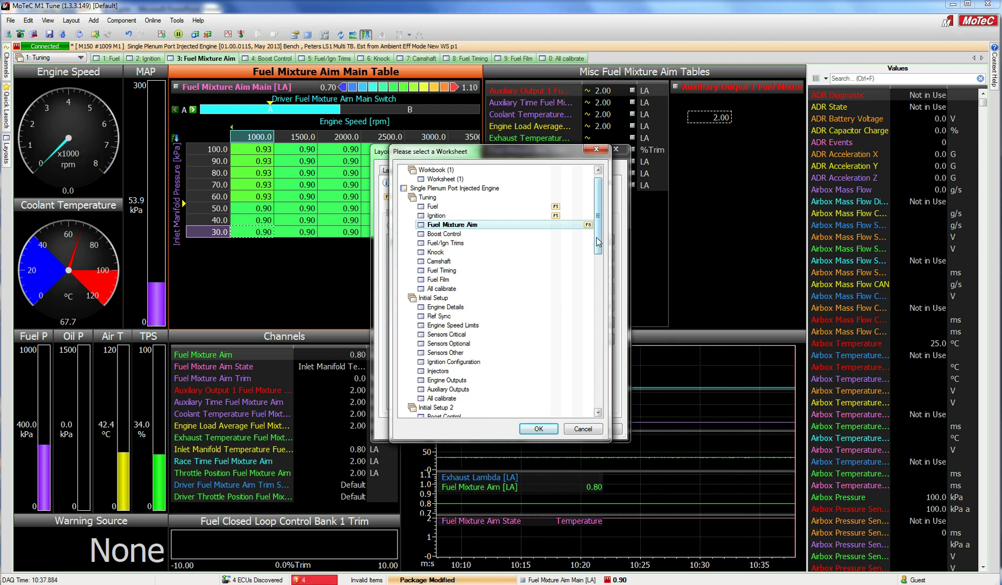
left_click(435, 252)
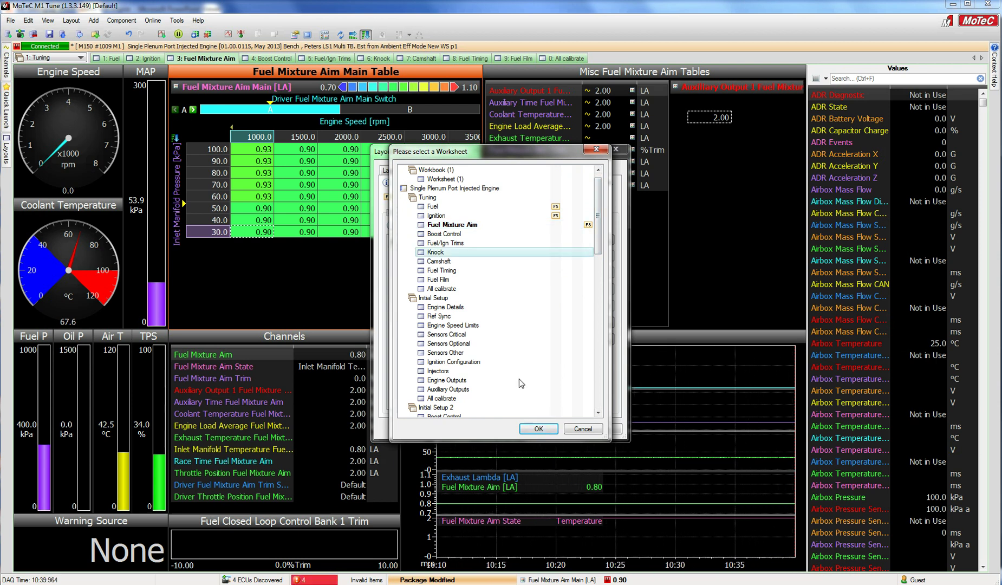
left_click(538, 428)
left_click(503, 315)
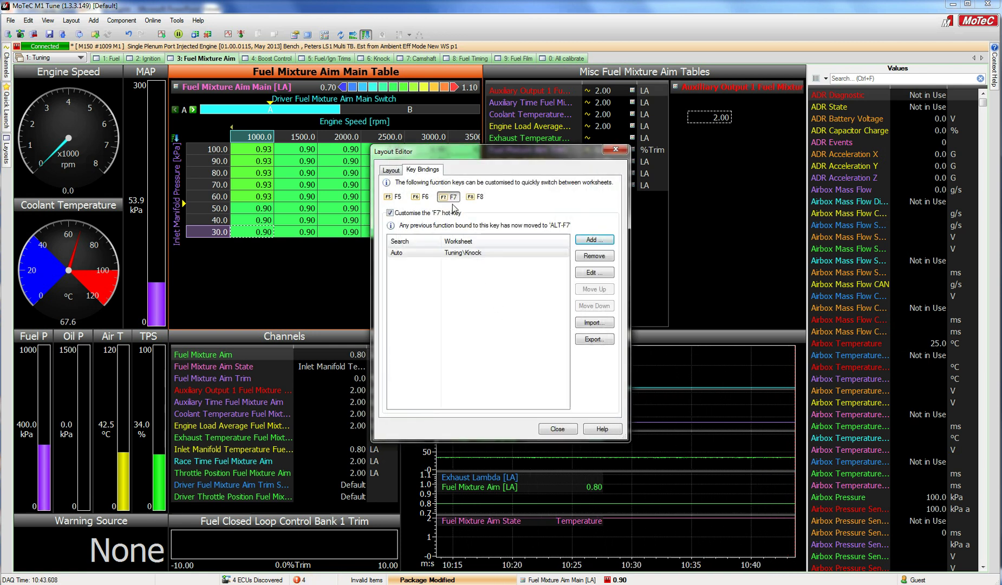
- Check the worksheets bound to the F7 and F8 hot-keys and close the Layout Editor
left_click(450, 256)
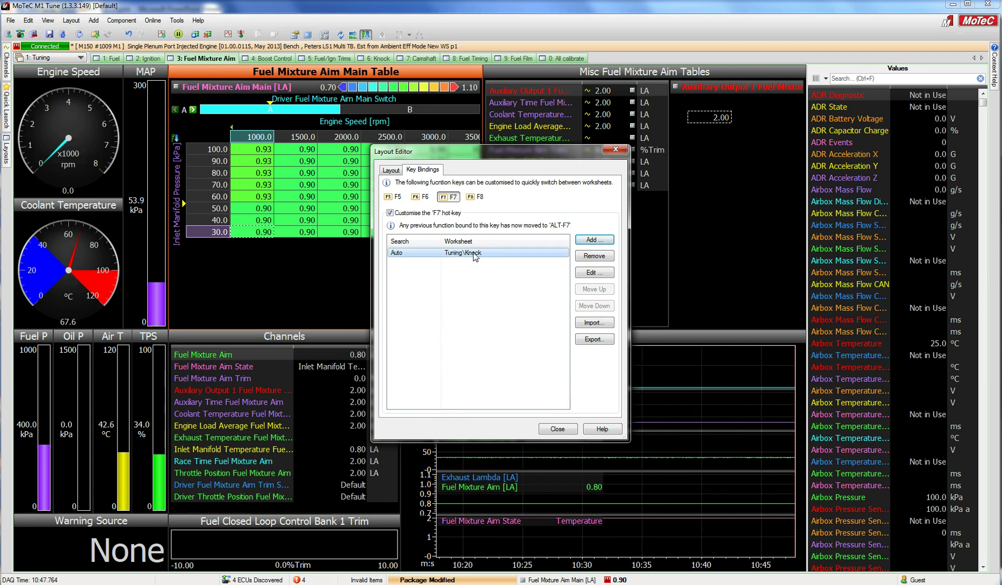
left_click(473, 199)
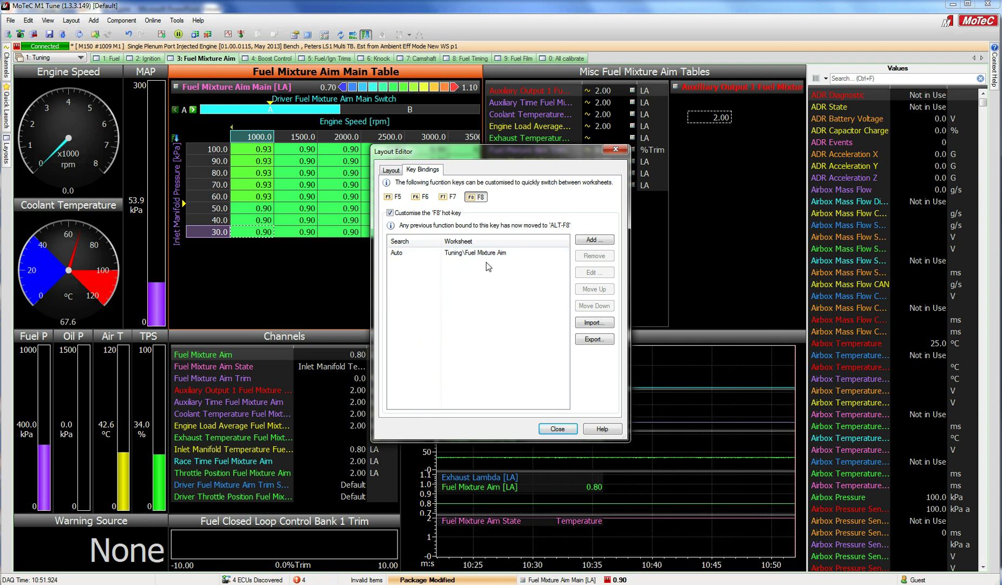
left_click(557, 429)
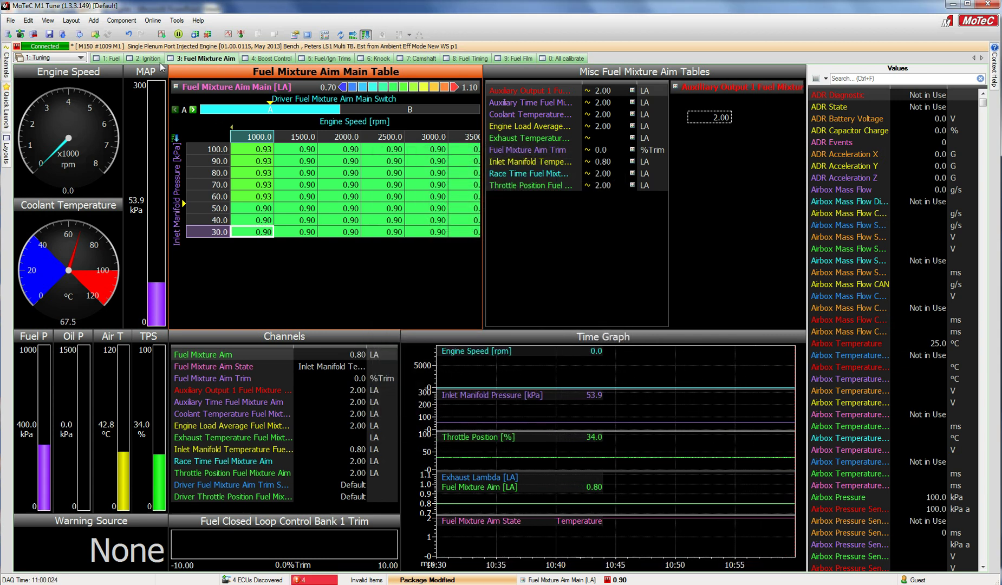
- View the Fuel worksheet and the Ignition worksheet with its time graph, and return to the Fuel worksheet
left_click(111, 58)
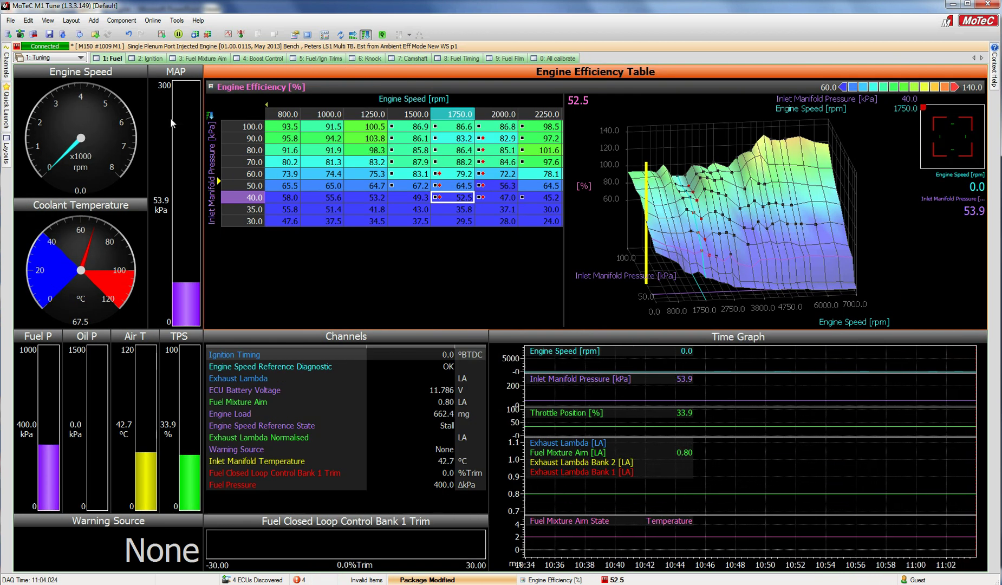
key("2")
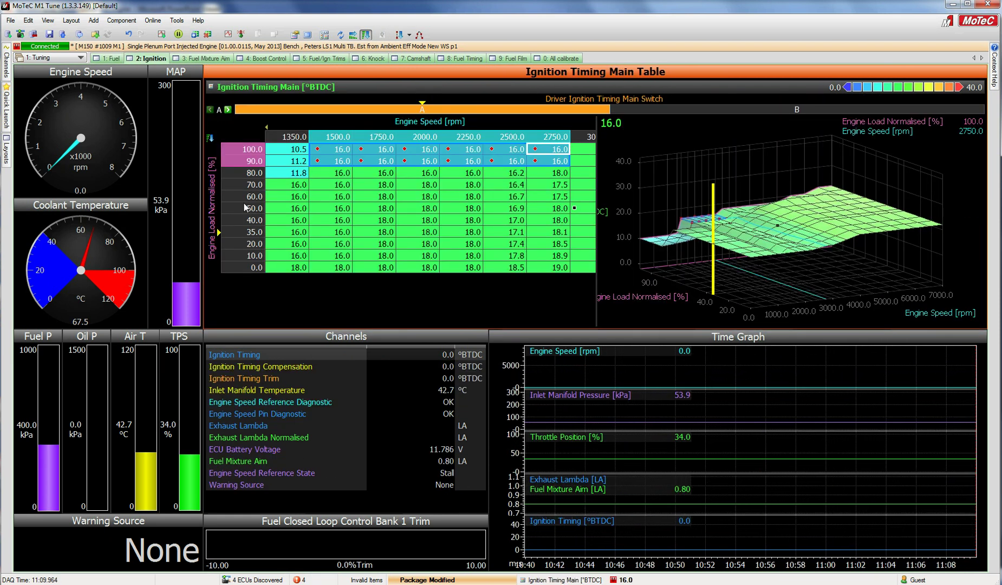
left_click(553, 373)
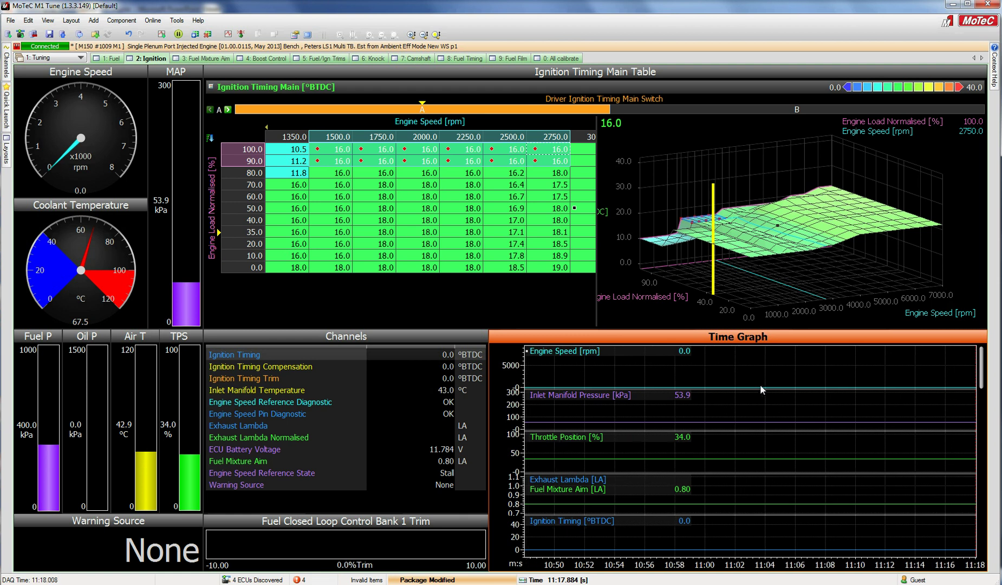
key("1")
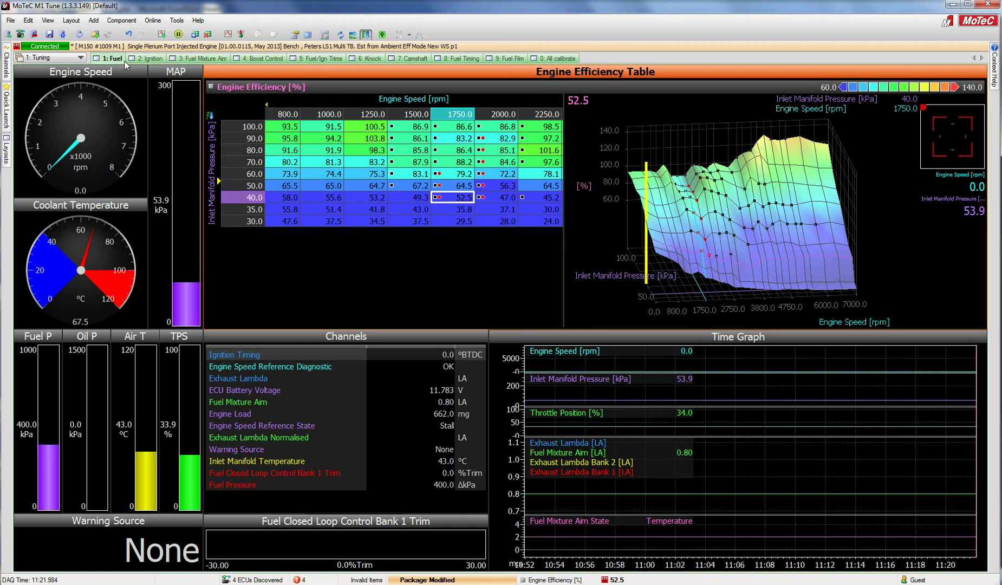
- Review the worksheets bound to the F5 hot-key in the Layout Editor and close it
left_click(71, 21)
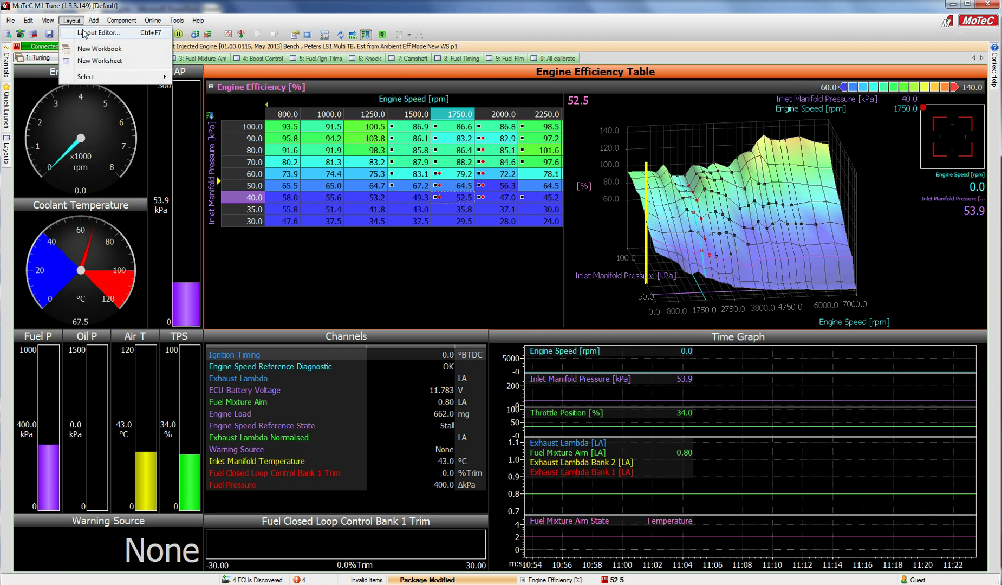
left_click(84, 33)
left_click(418, 171)
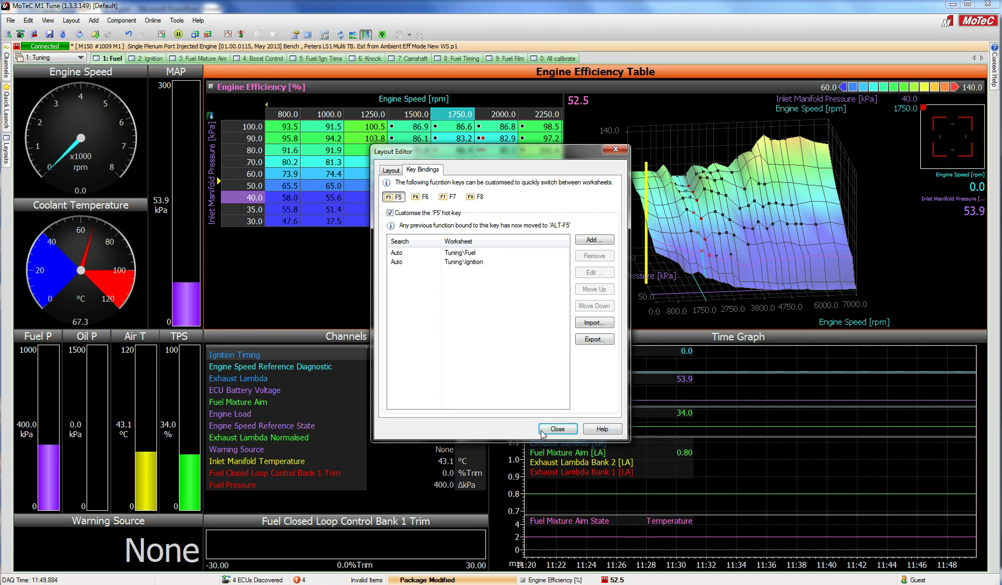
left_click(558, 429)
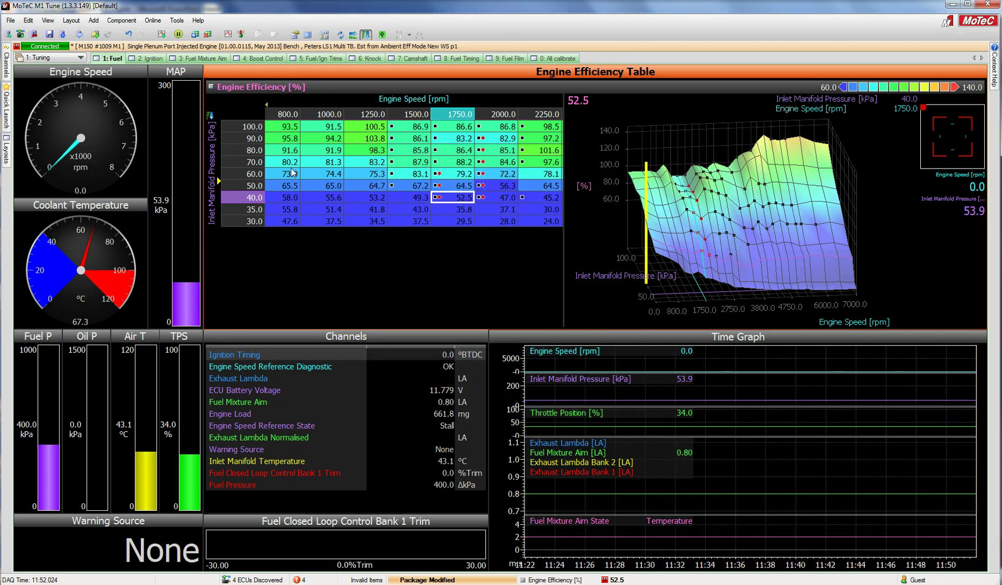
- Switch from the Tuning Knock worksheet to the Initial Setup 2 workbook's Knock worksheet and choose Enabled for Knock Mode
key("6")
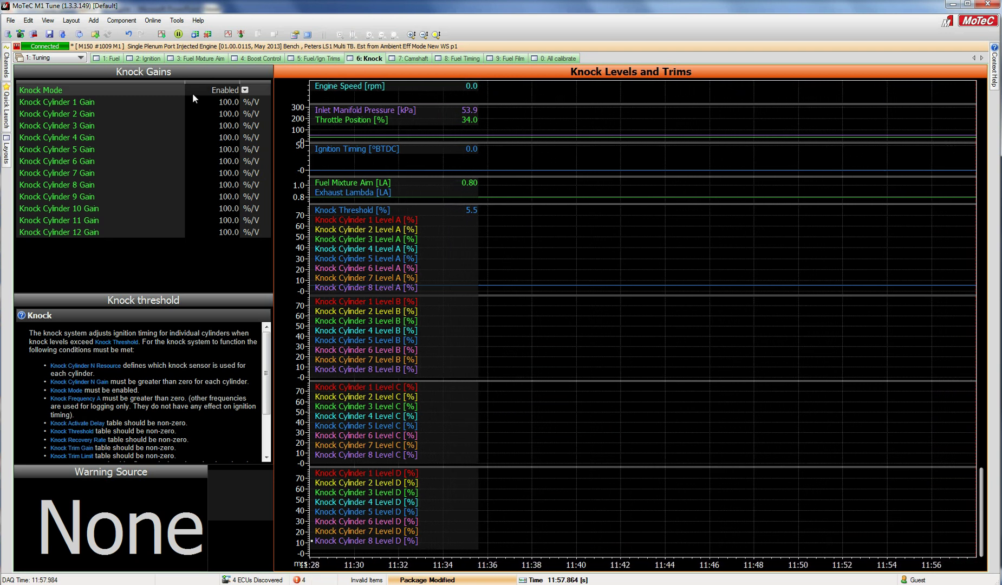
left_click(81, 58)
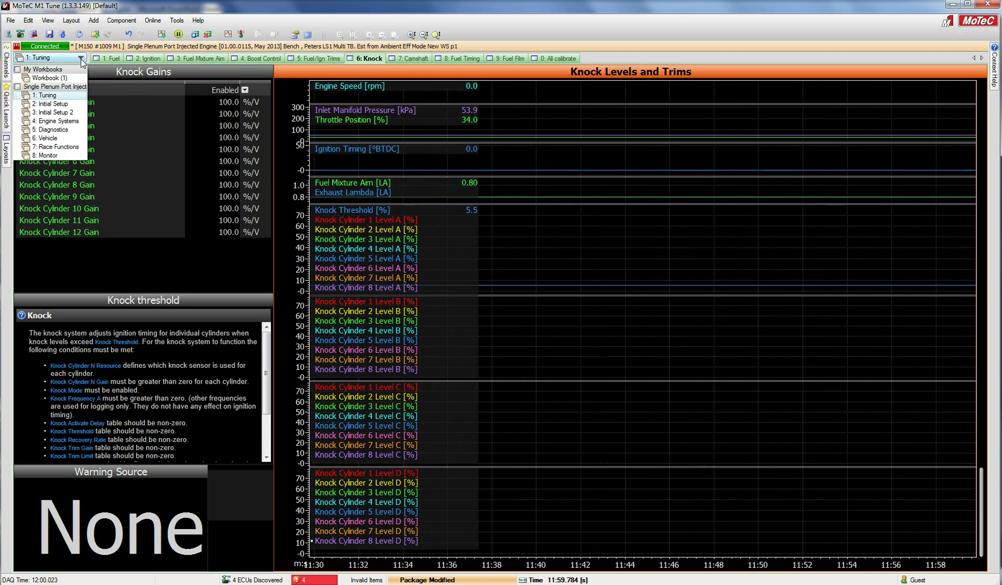
left_click(66, 112)
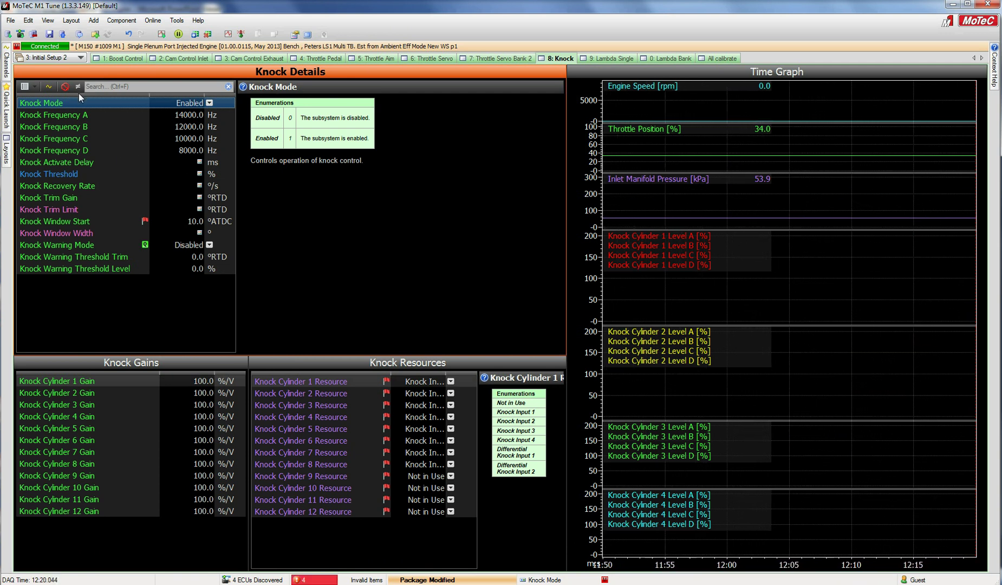
left_click(210, 103)
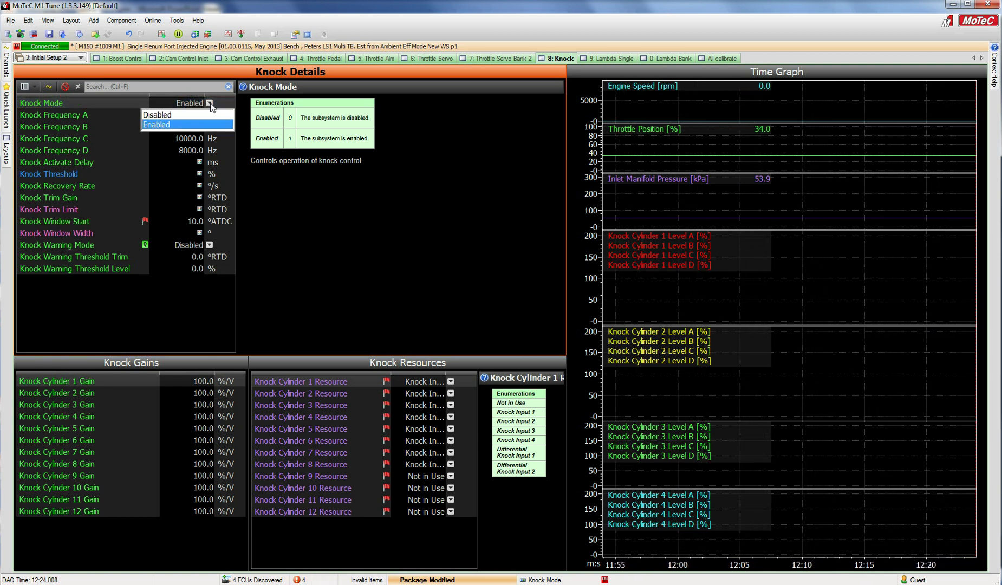
left_click(160, 124)
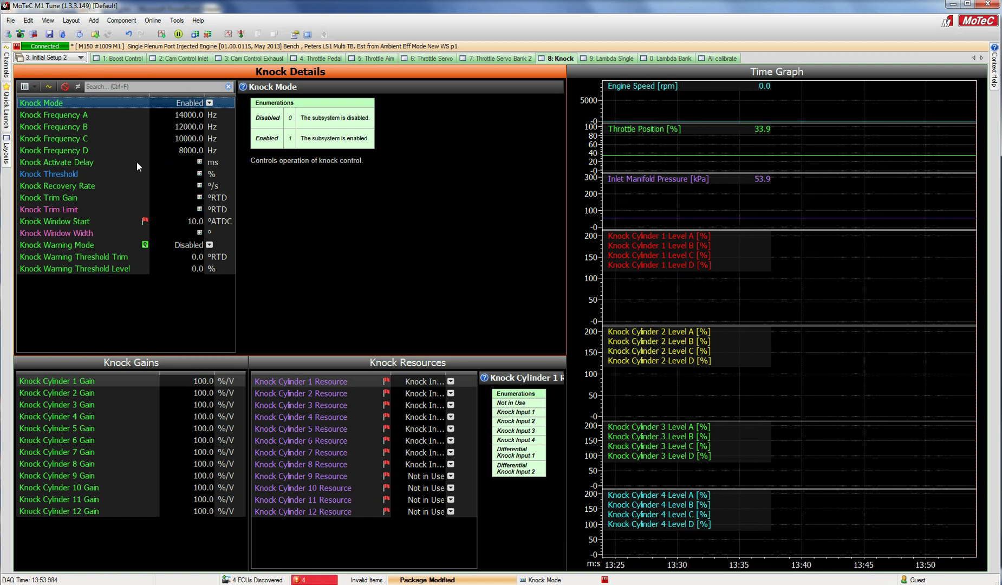
- Enable the Engine Speed axis in the axis setup of the Knock Activate Delay table
left_click(85, 161)
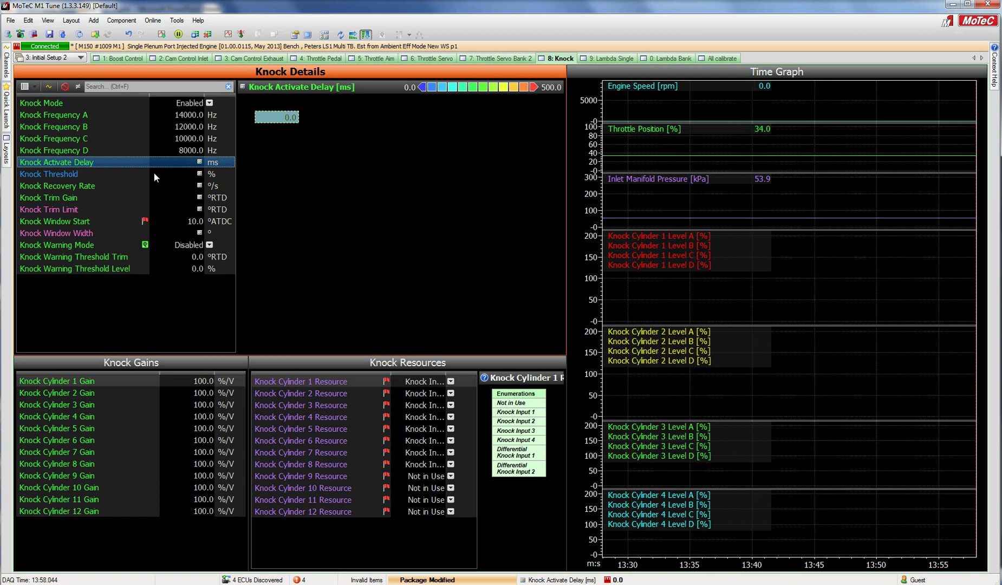
left_click(273, 117)
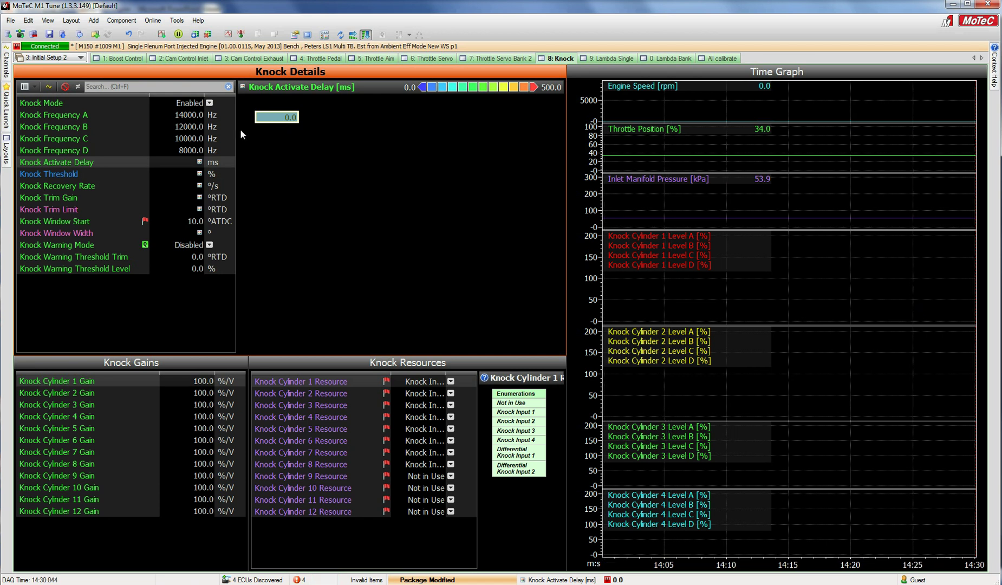
left_click(142, 162)
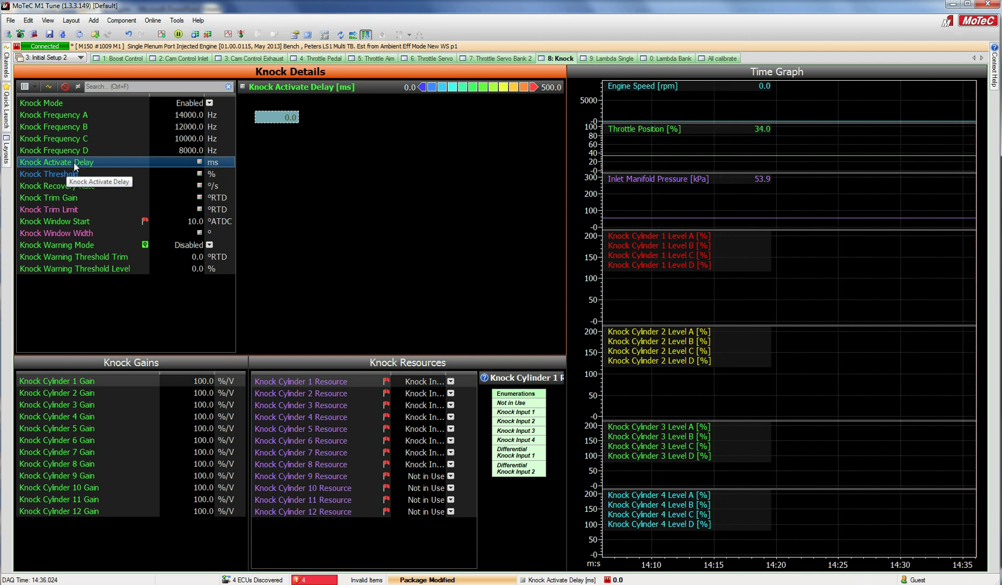
key("Tab")
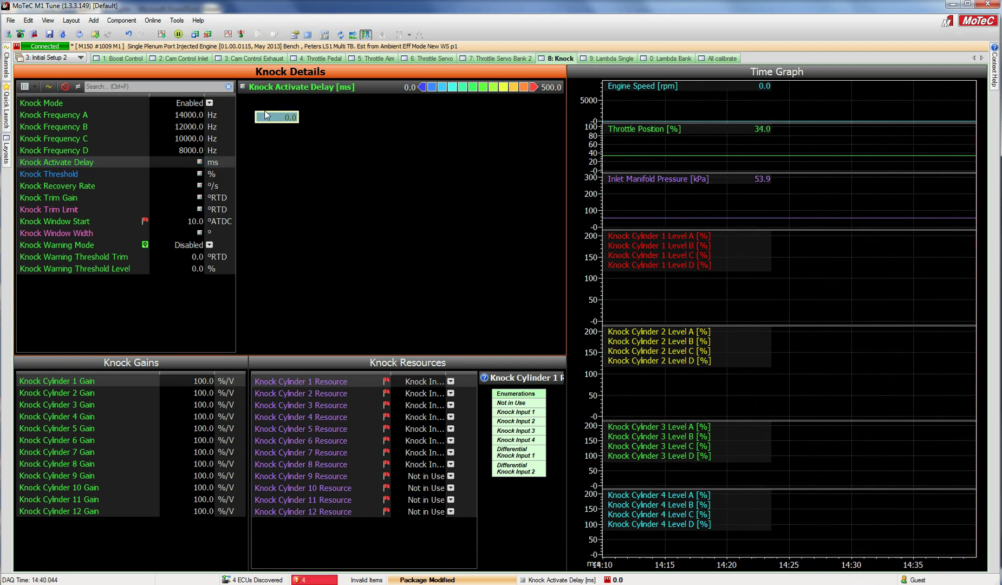
key("a")
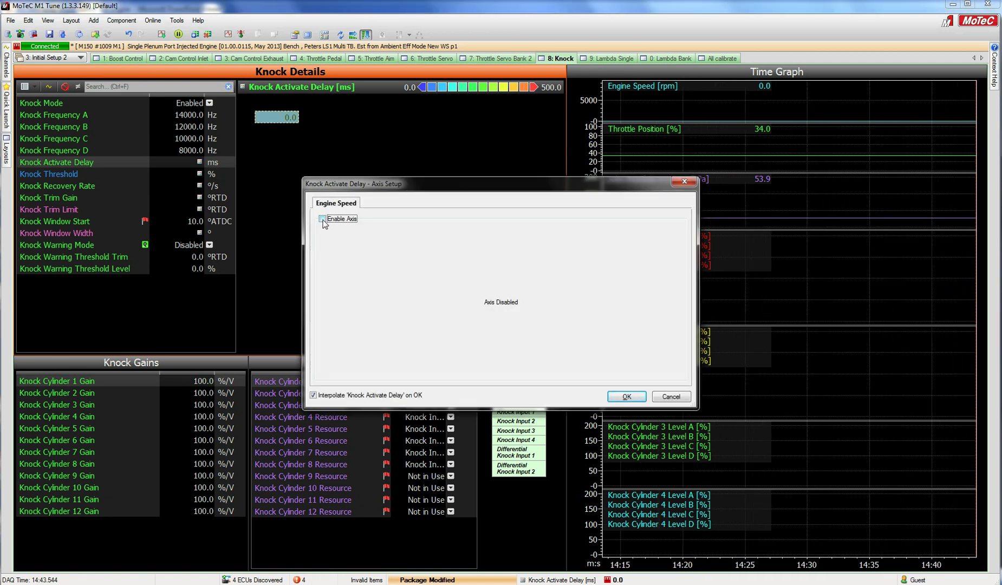
left_click(323, 219)
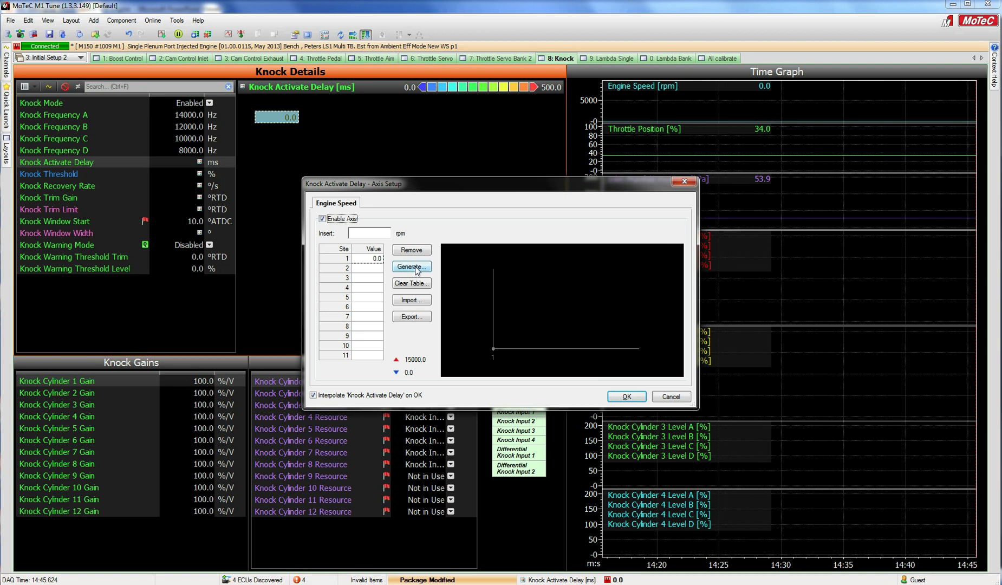
- Generate the Knock Activate Delay table's Engine Speed axis from 2000 to 7000 rpm in 500 rpm increments and apply the axis setup
left_click(415, 269)
type("0")
left_click(510, 275)
type("7000")
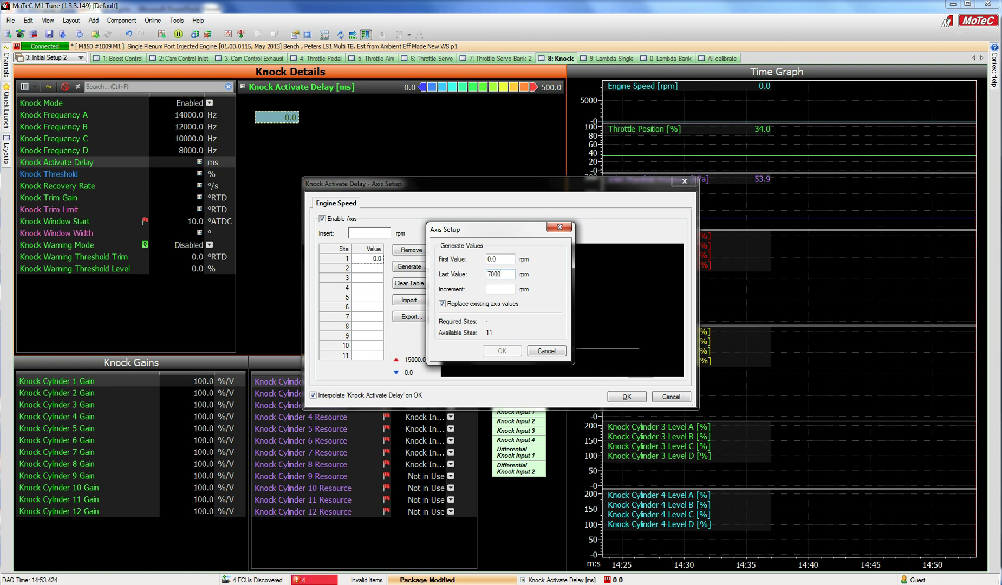
left_click(503, 289)
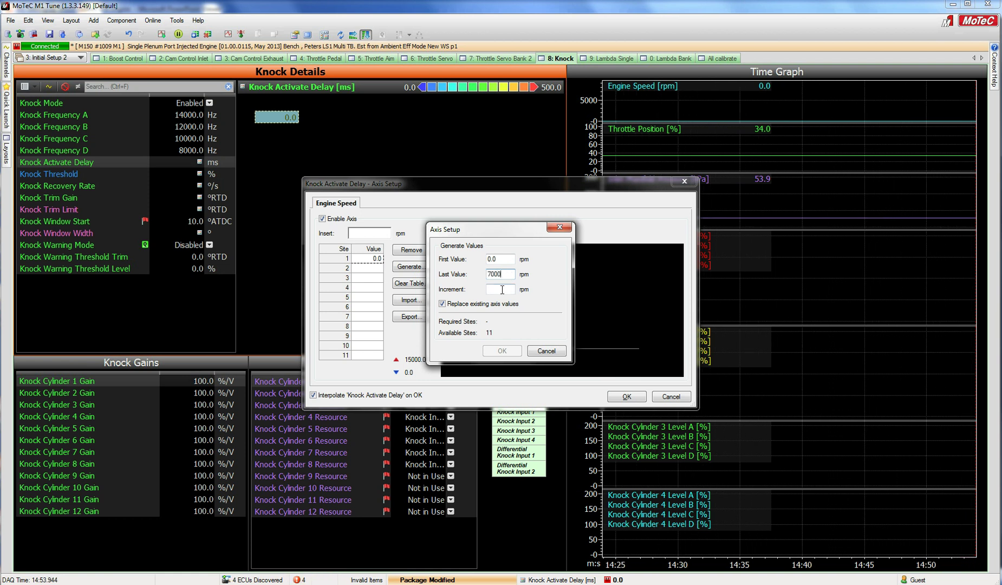
type("500")
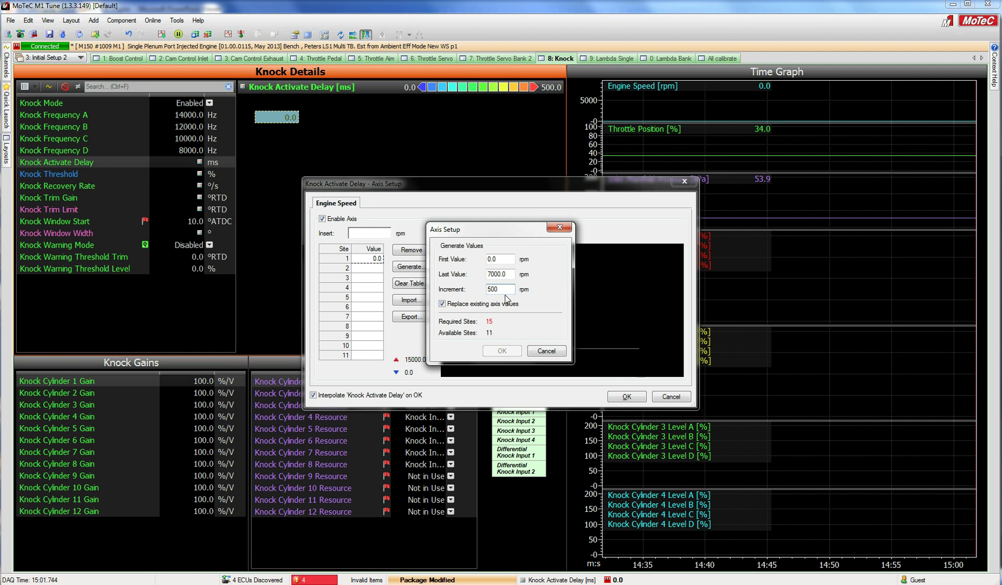
left_click(504, 259)
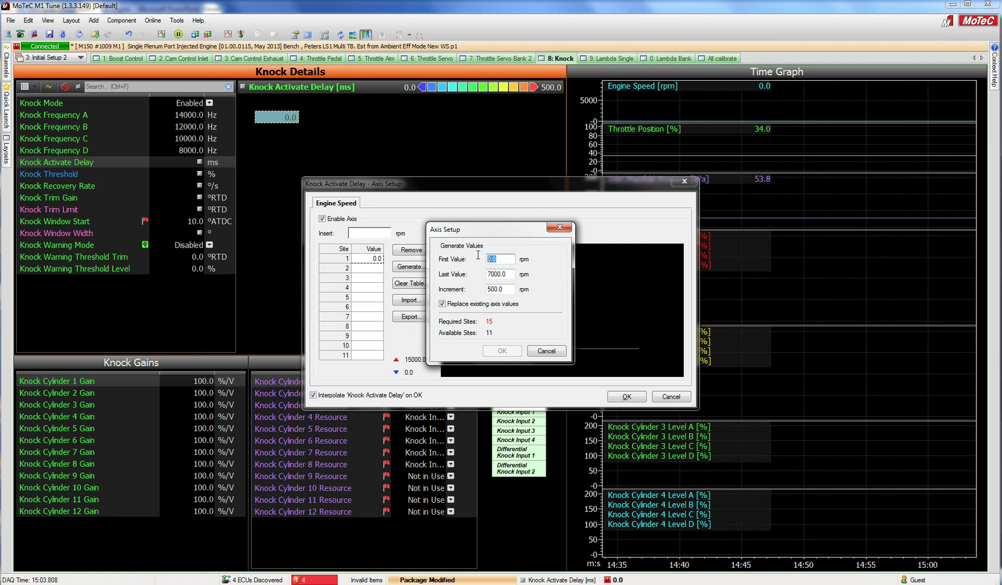
type("2000")
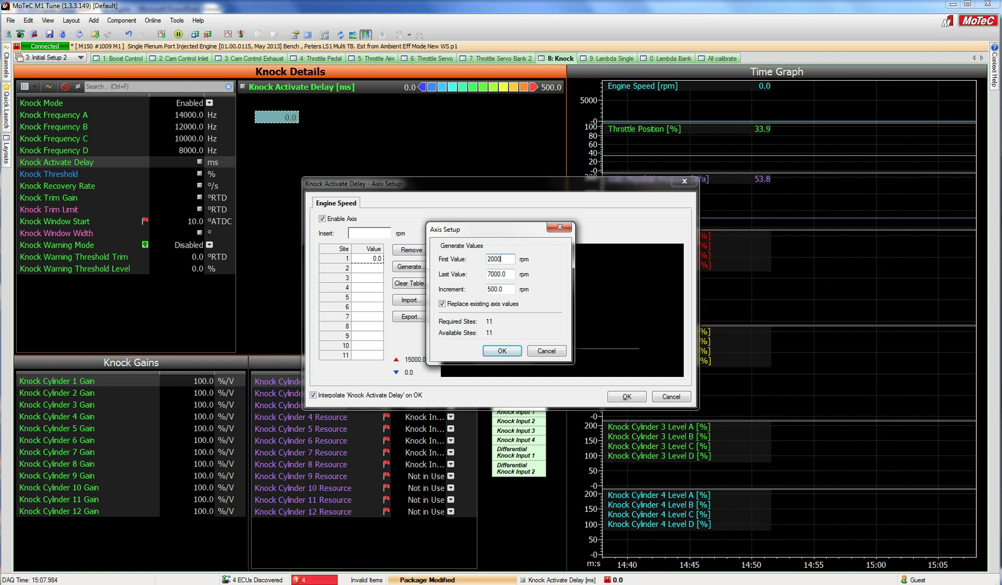
left_click(502, 351)
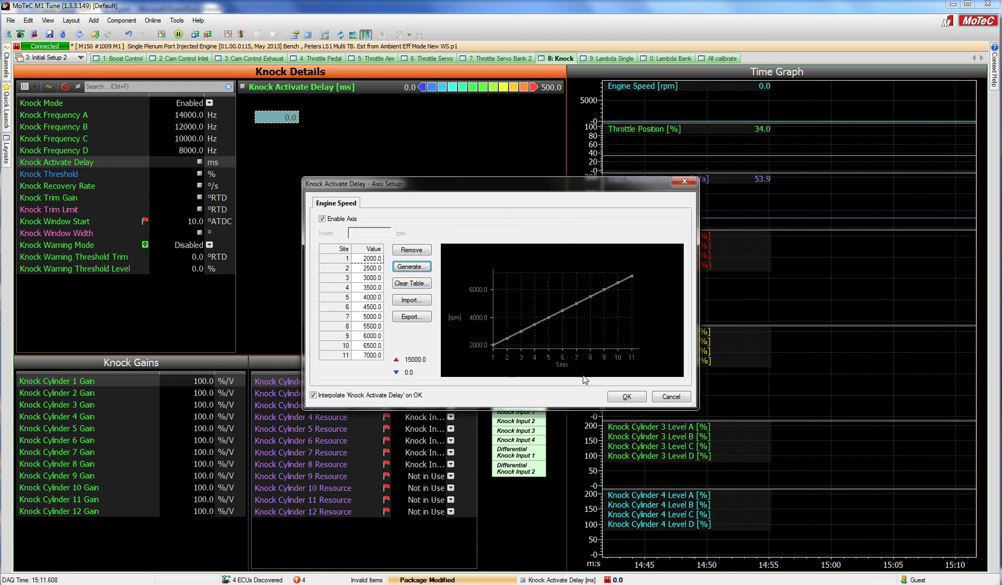
left_click(627, 397)
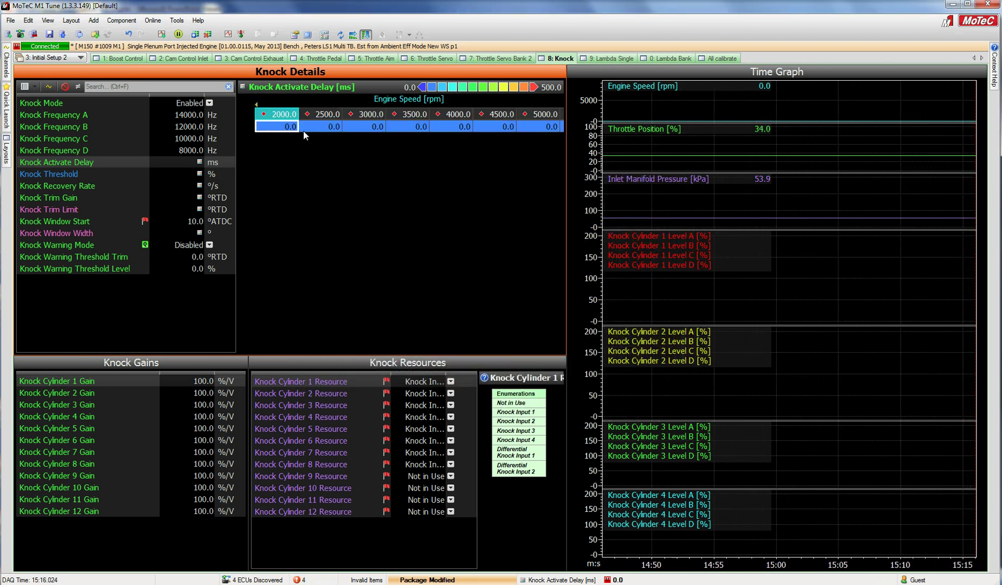
- Examine the Knock Threshold table's values across its whole Engine Speed axis
left_click(63, 174)
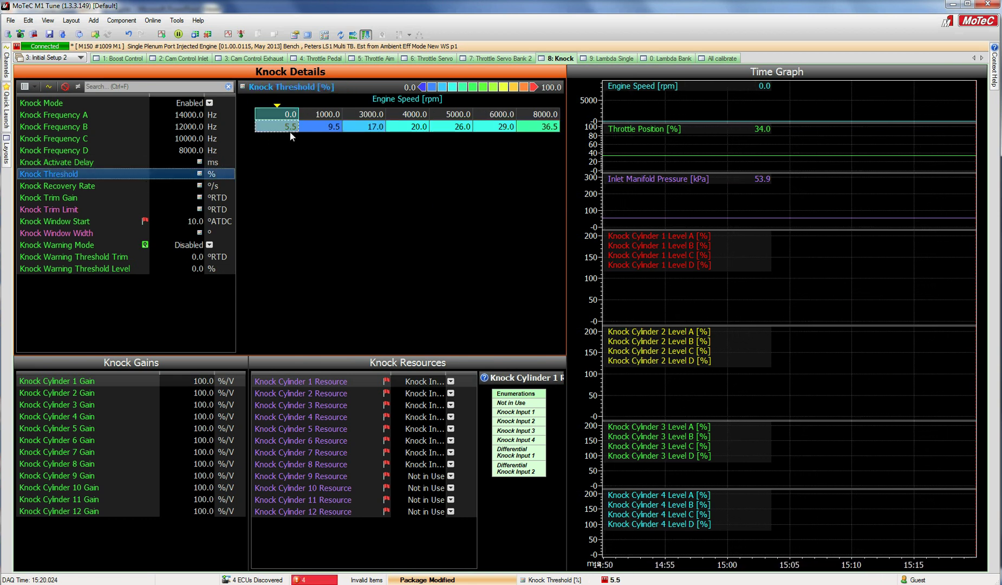
left_click(343, 182)
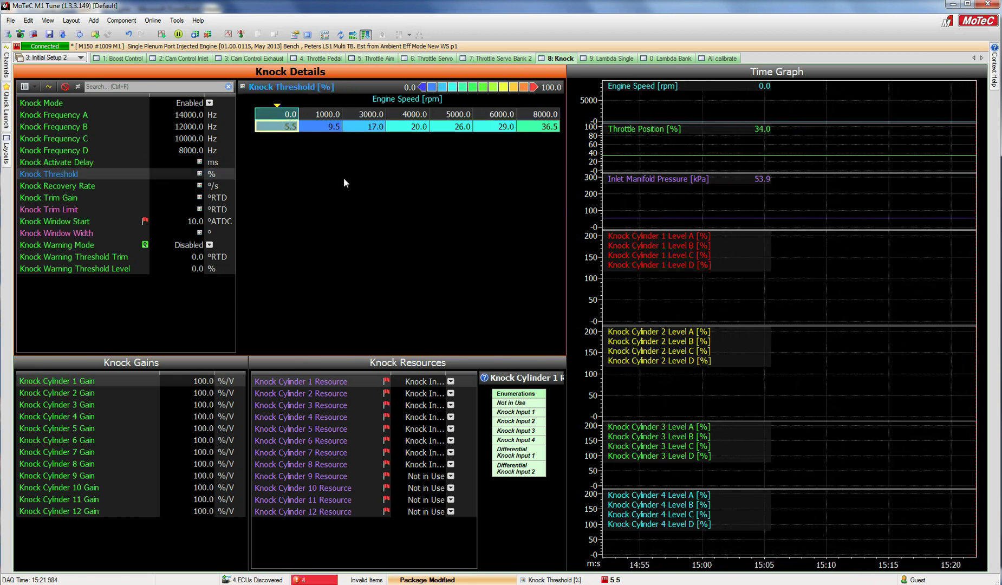
key("Right")
key("Right")
key("Right")
key("Right")
key("Right")
key("Right")
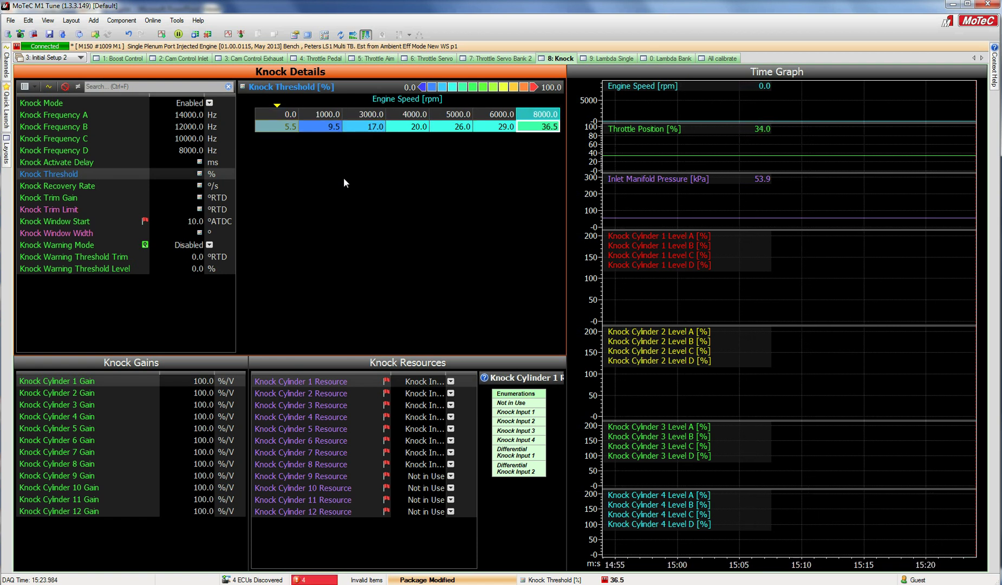
key("Left")
key("Left")
key("Left")
key("Left")
key("Left")
key("Left")
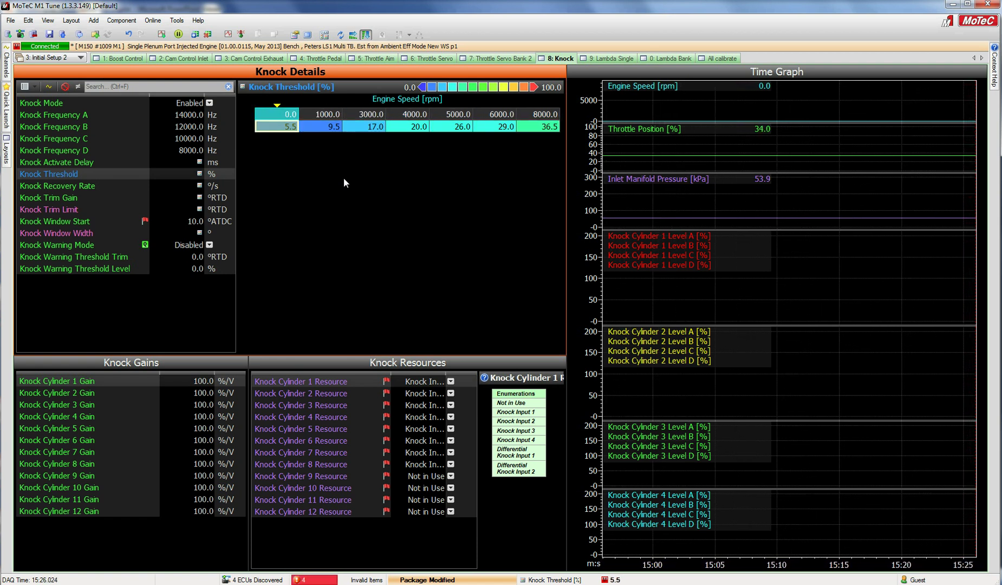
key("Right")
key("Right")
key("Right")
key("Right")
key("Right")
key("Right")
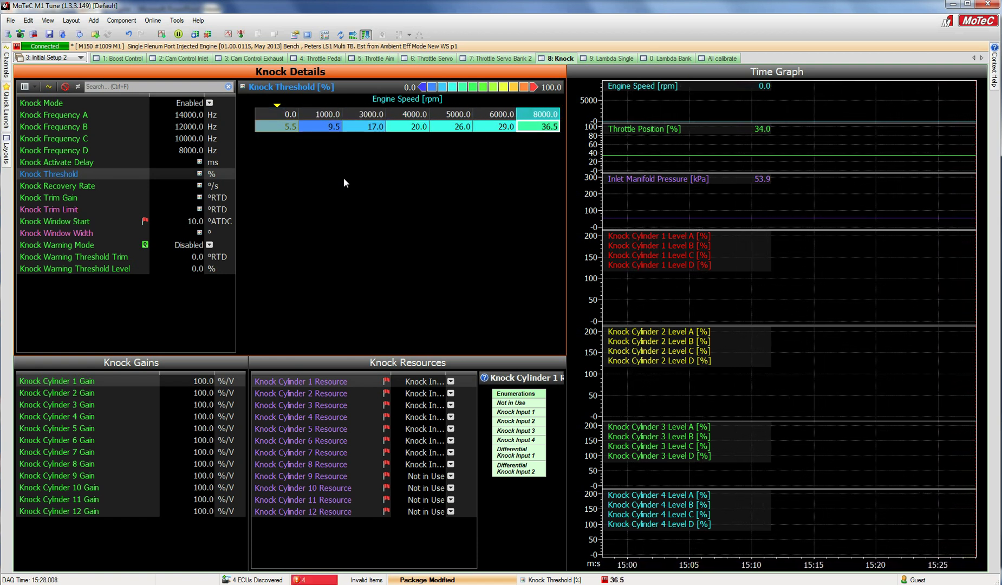
key("Left")
key("Left")
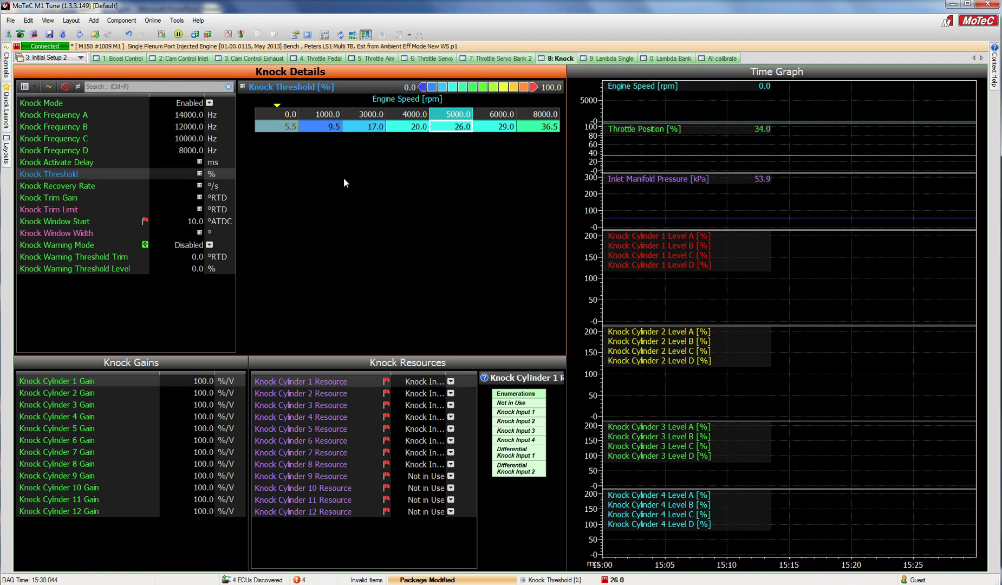
key("Left")
key("Left")
key("Left")
key("Left")
key("Right")
key("Right")
key("Right")
key("Right")
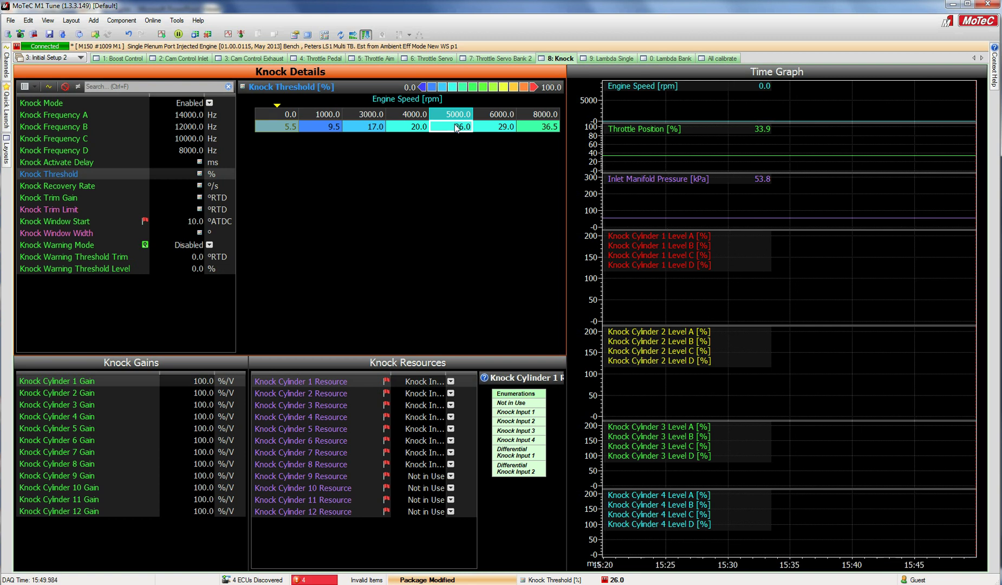
- Check the Knock Recovery Rate table and its axis setup without applying changes, and view the Knock Trim Gain table
left_click(70, 186)
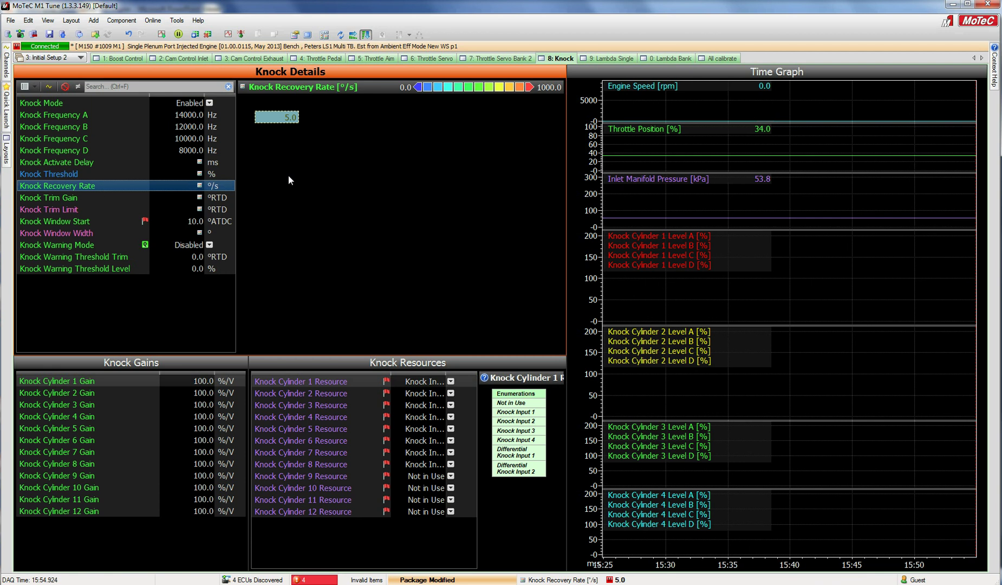
left_click(273, 119)
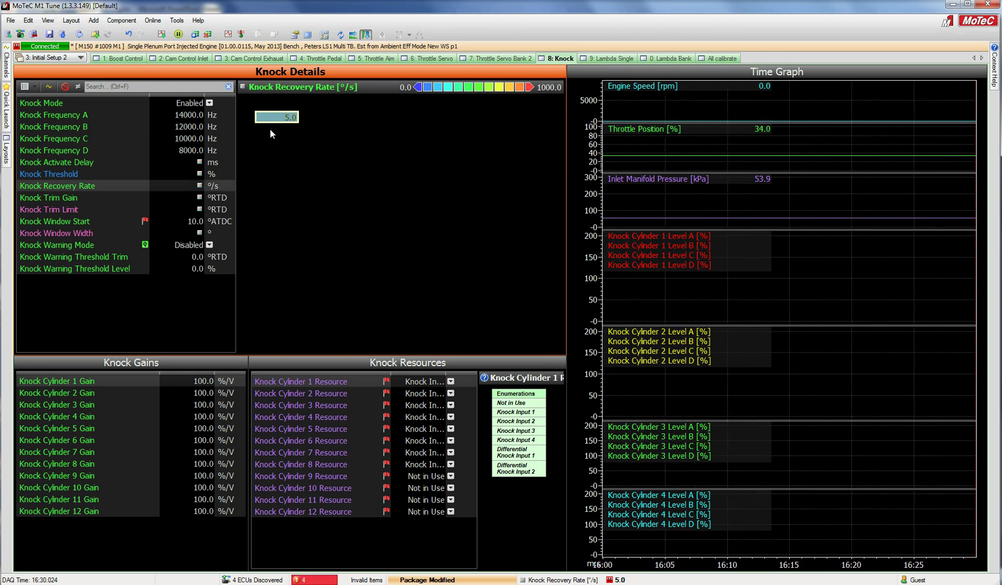
key("a")
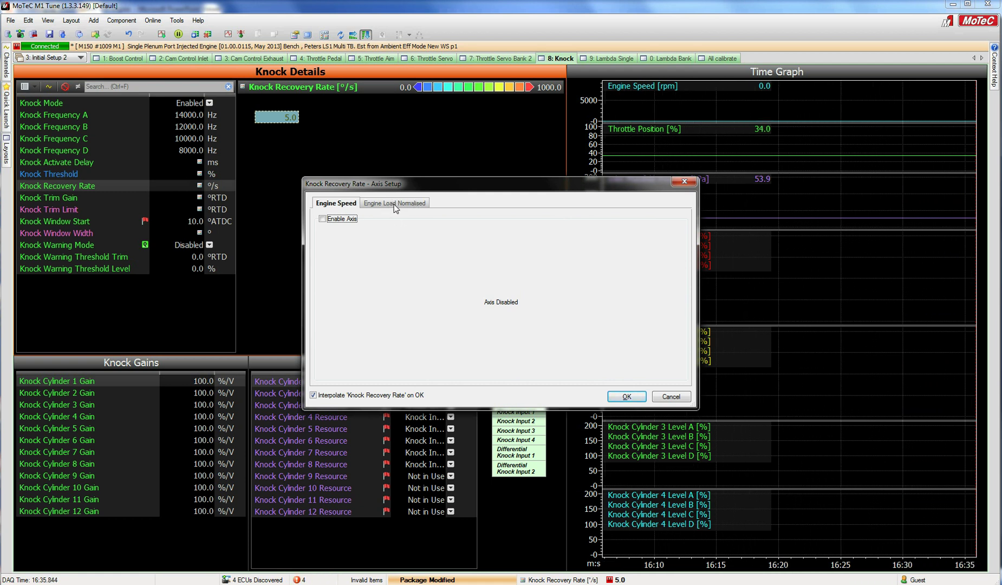
left_click(670, 396)
left_click(67, 197)
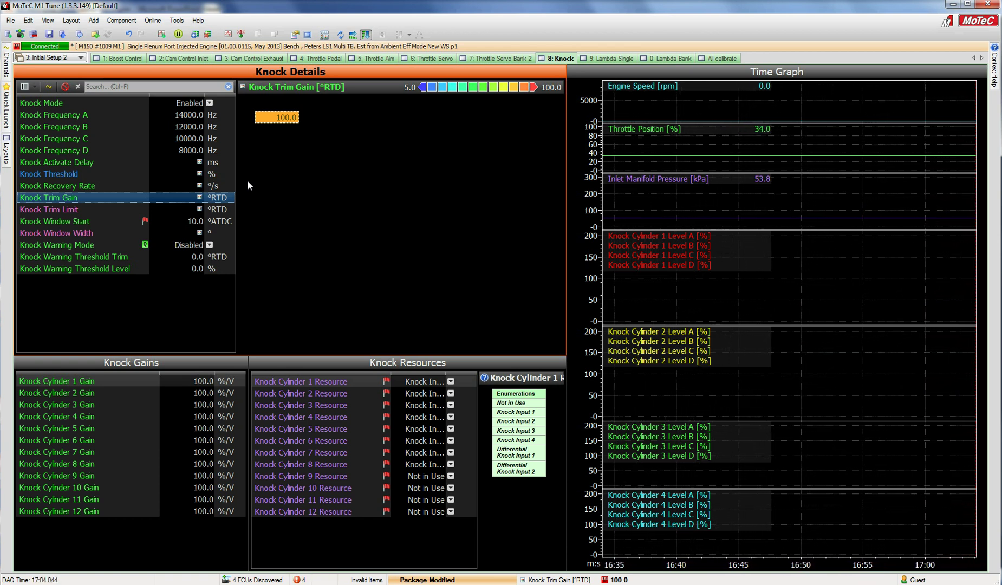
left_click(274, 117)
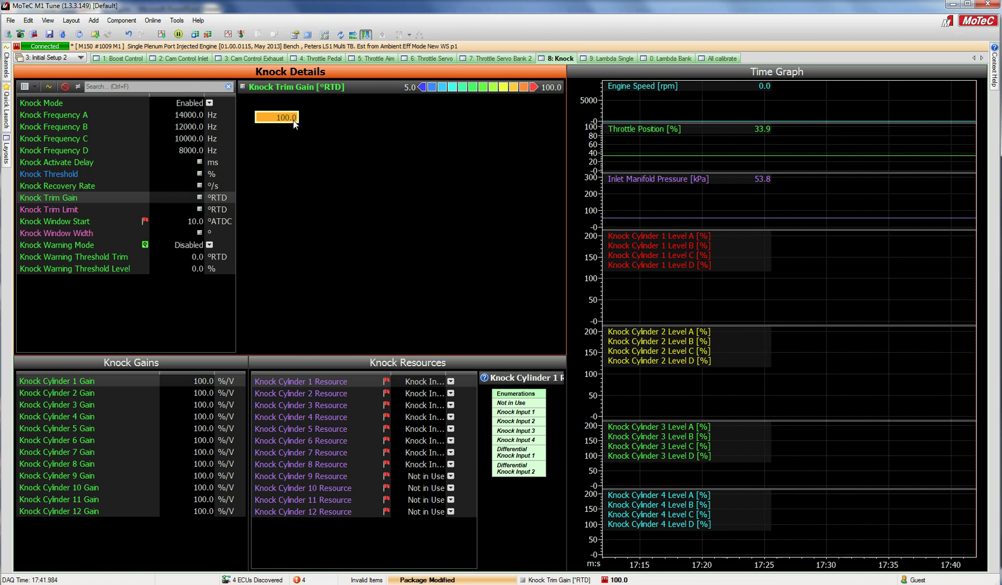
- Examine the Knock Trim Limit table's values at the low and high ends of its Engine Speed axis
left_click(81, 209)
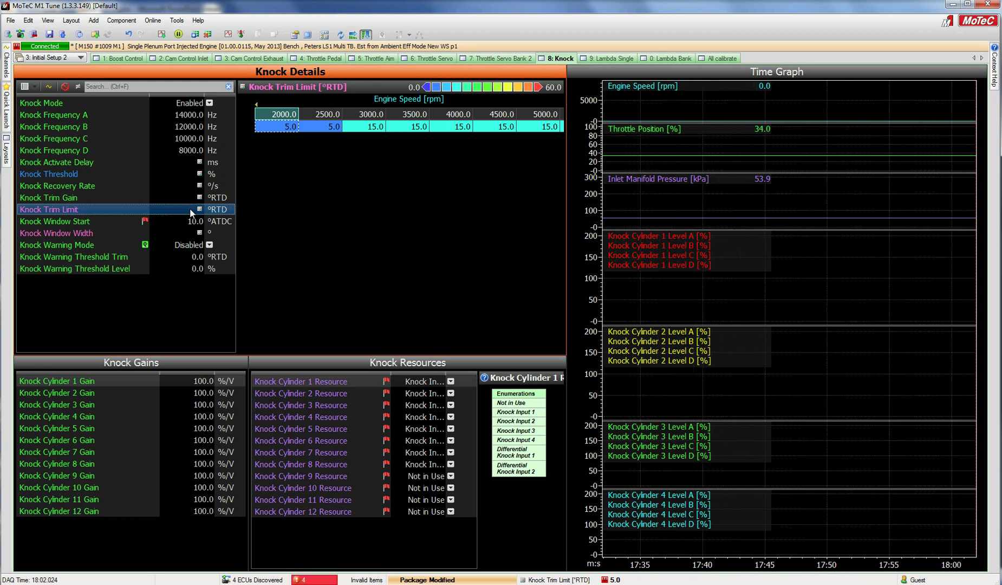
left_click(325, 126)
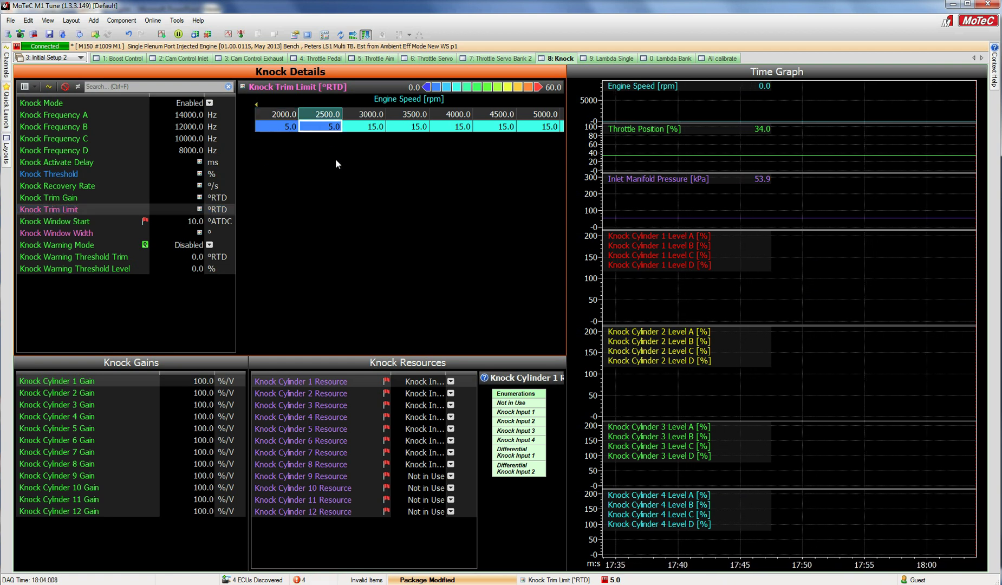
key("Right")
key("Right")
key("Right")
key("Right")
key("Right")
key("Right")
key("Right")
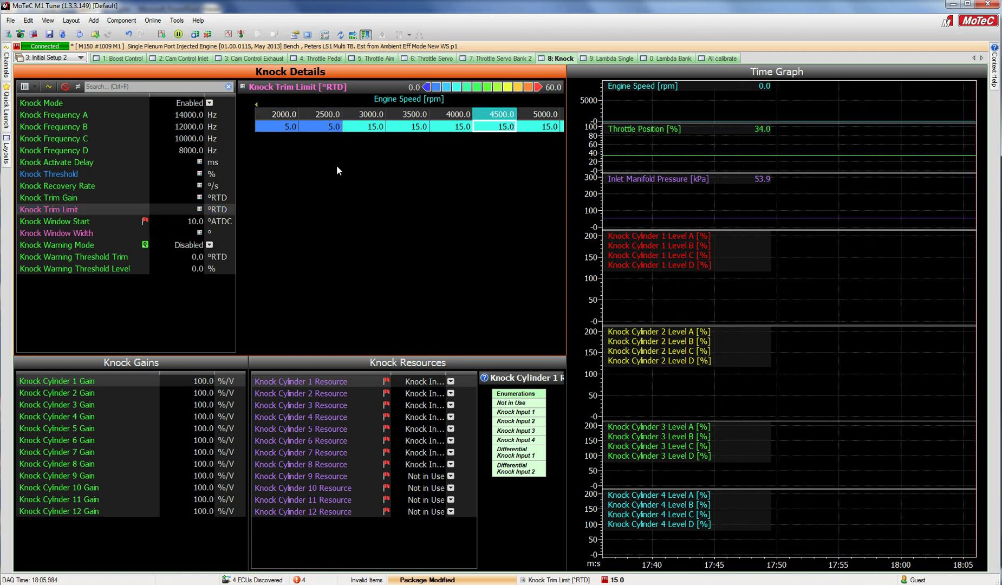
key("Right")
key("Right")
key("Right")
key("Right")
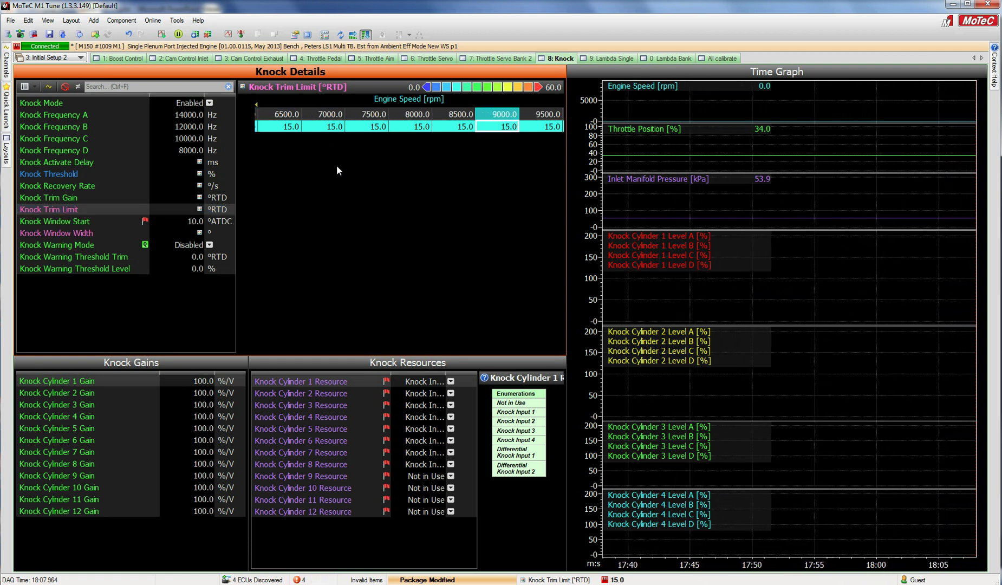
key("Left")
key("Left")
key("Left")
key("Left")
key("Left")
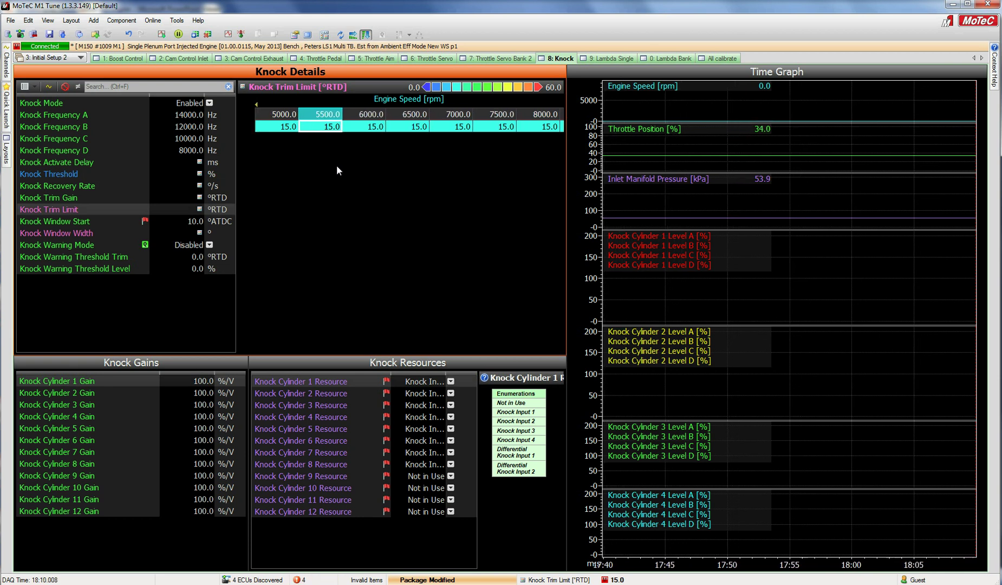
key("Left")
key("Left")
key("Left")
key("Left")
key("Left")
key("Left")
key("Left")
key("Left")
key("Left")
key("Right")
key("Right")
key("Right")
key("Right")
key("Right")
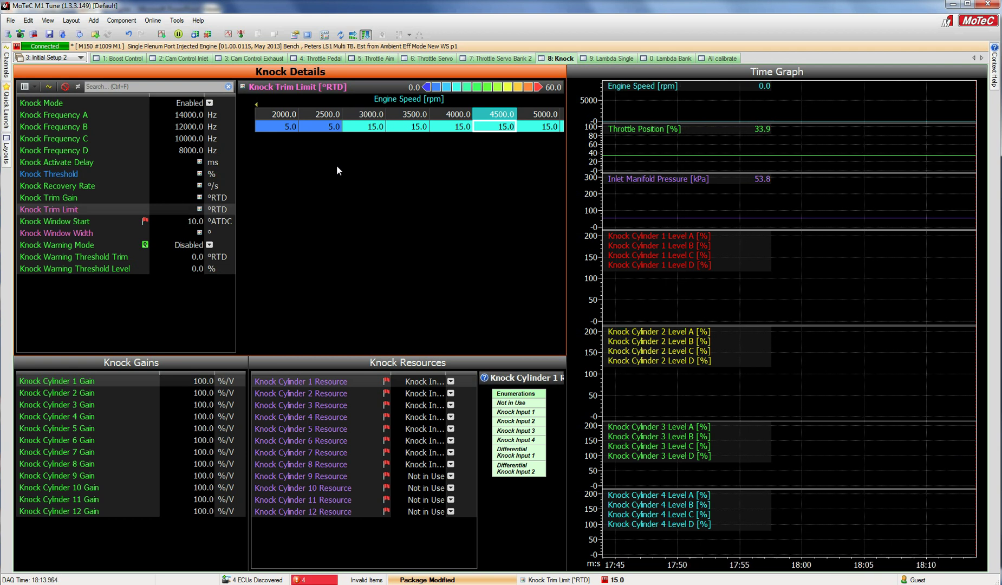
left_click(374, 127)
key("Right")
key("Right")
key("Right")
key("Right")
key("Right")
key("Right")
key("Right")
key("Right")
key("Right")
key("Right")
key("Right")
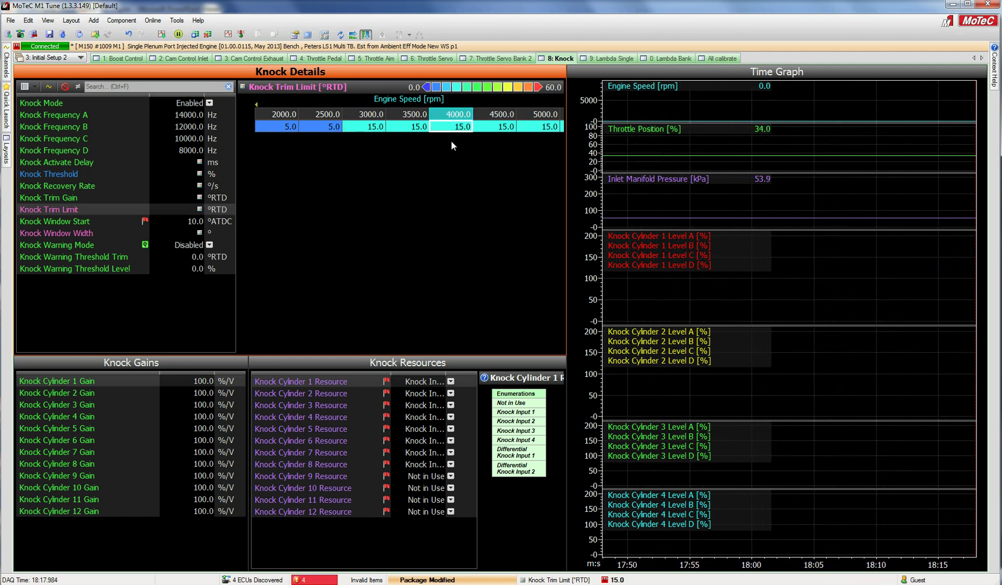
key("Left")
key("Right")
key("Right")
key("Right")
key("Right")
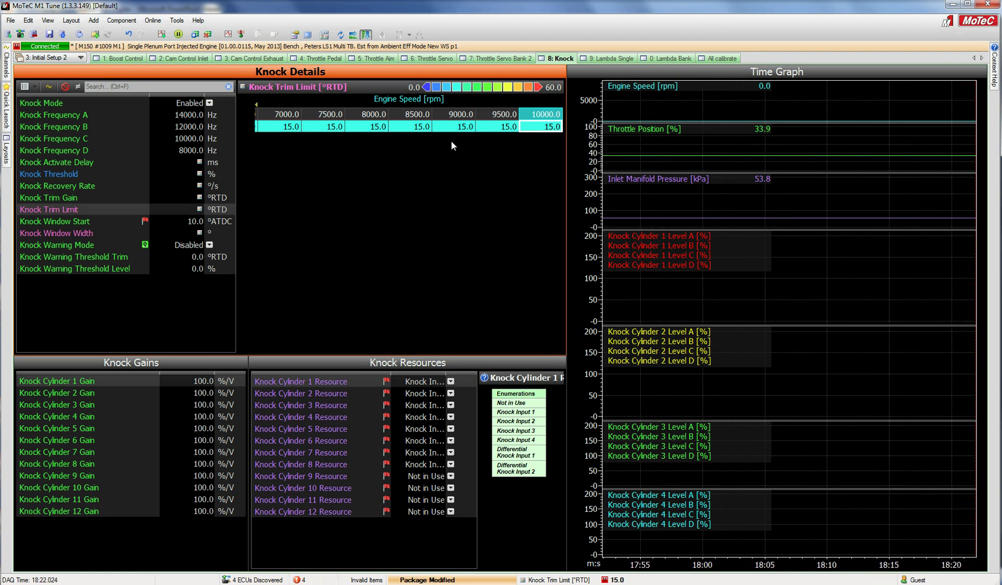
left_click(296, 128)
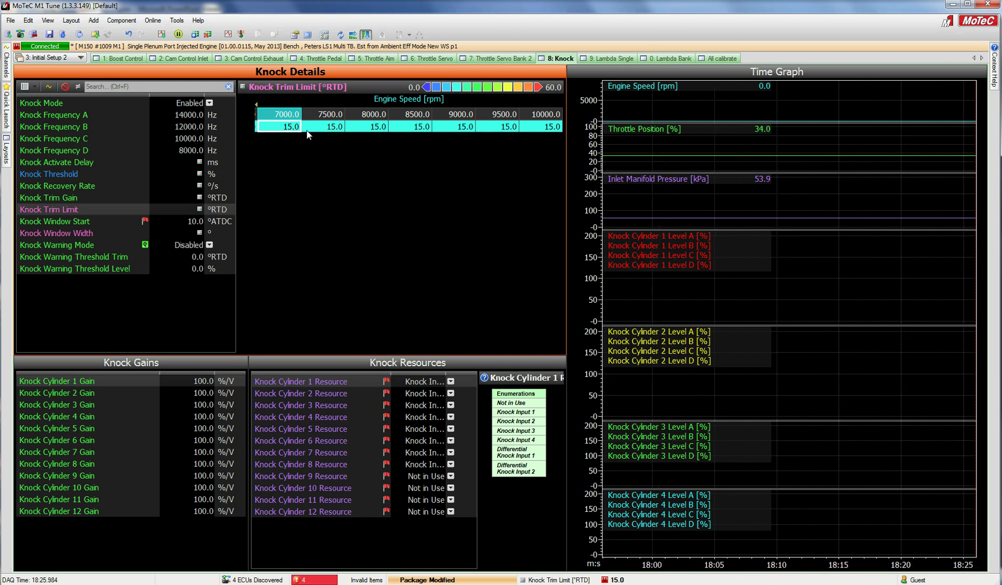
- Review the Knock Window Start description and the Knock Window Width table
left_click(57, 225)
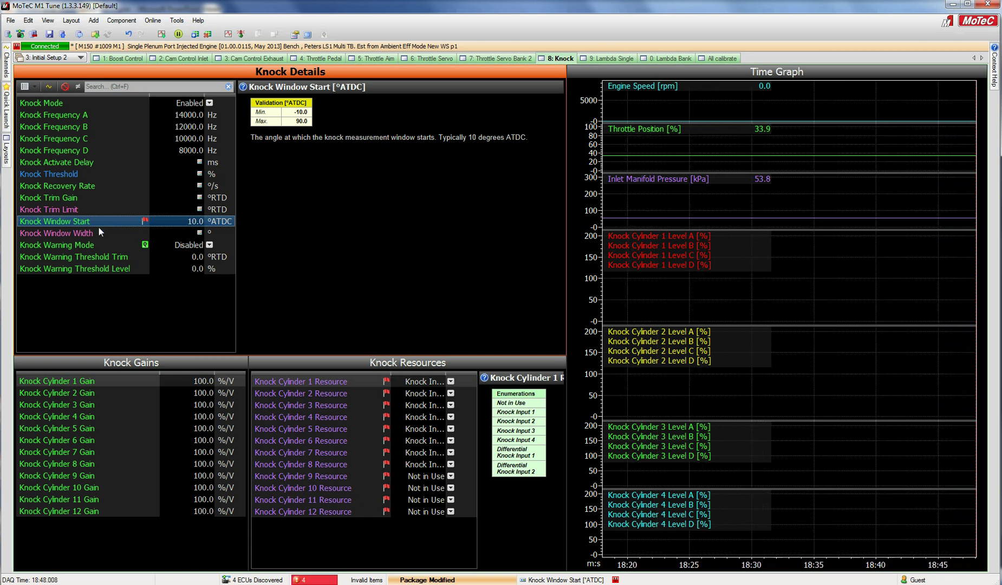
left_click(68, 233)
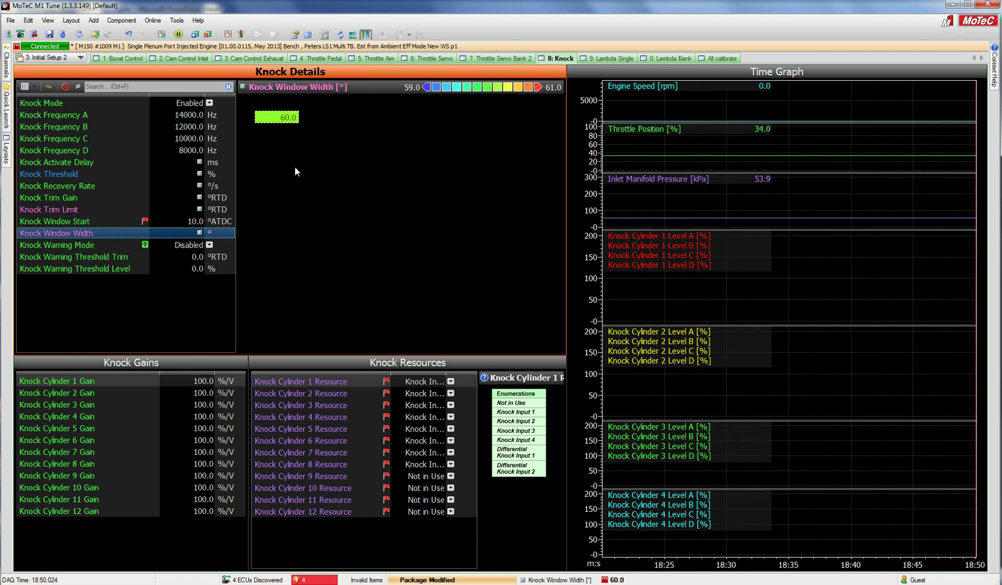
left_click(283, 124)
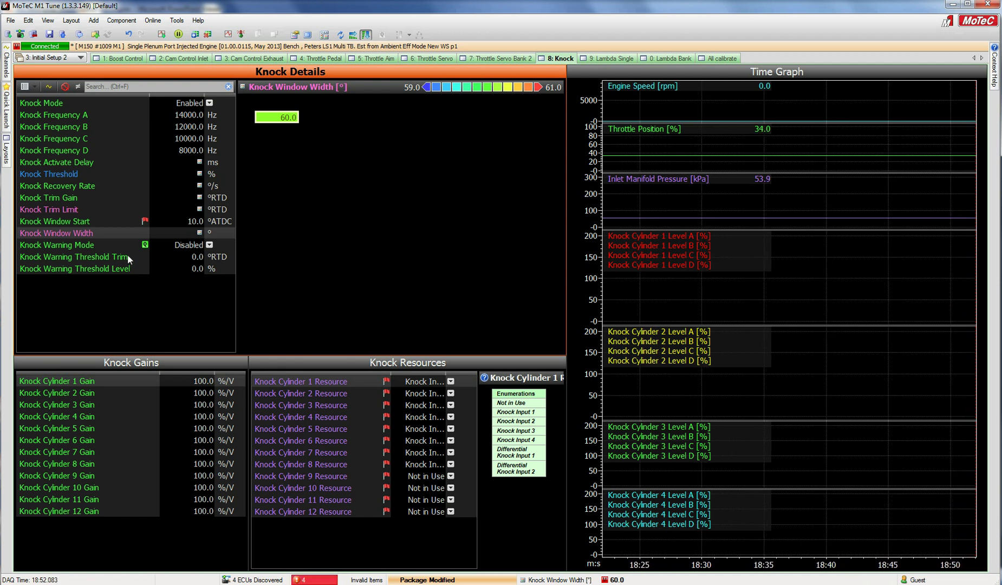
- Review the descriptions of Knock Warning Mode, Knock Warning Threshold Level and Knock Warning Threshold Trim
left_click(66, 243)
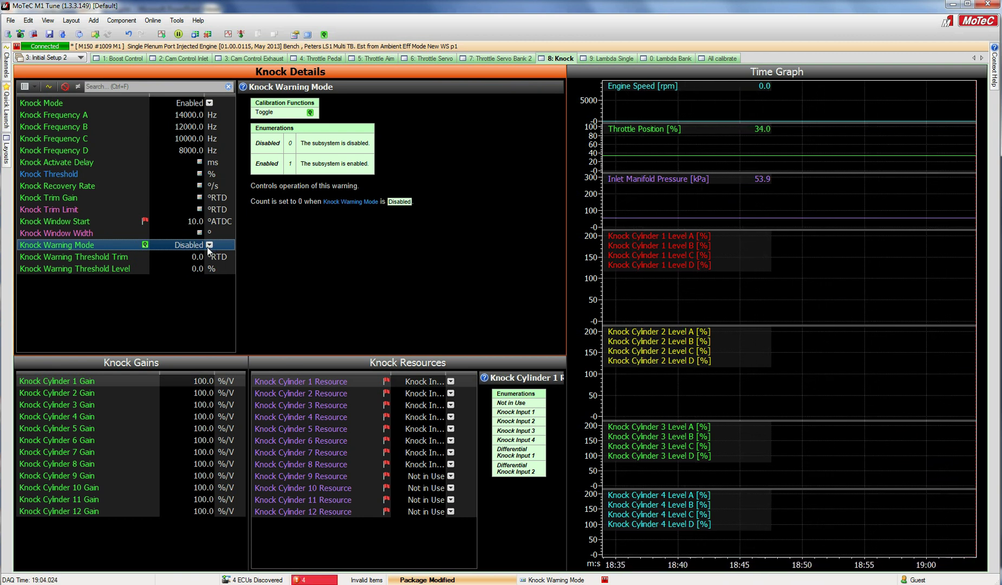
left_click(86, 267)
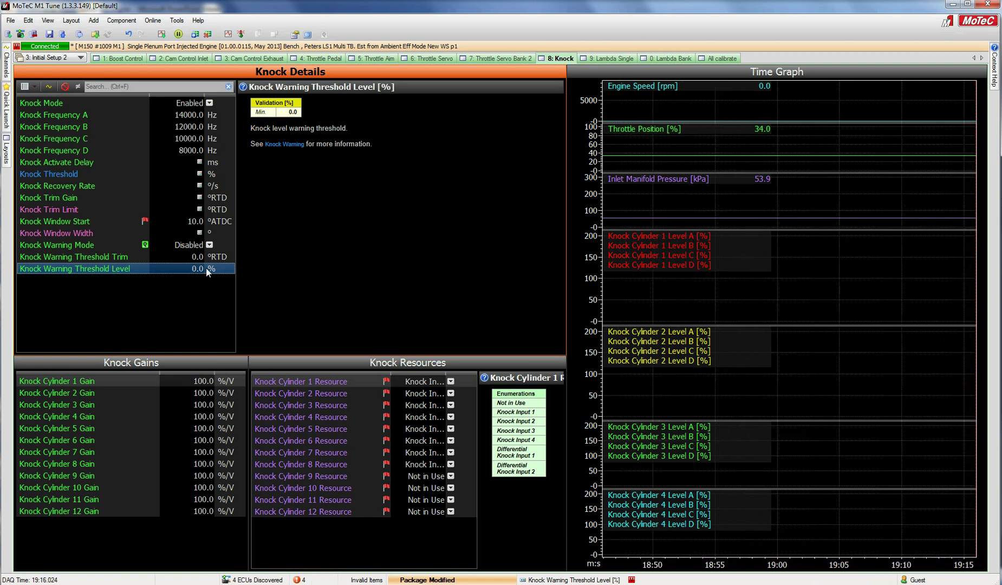
left_click(78, 258)
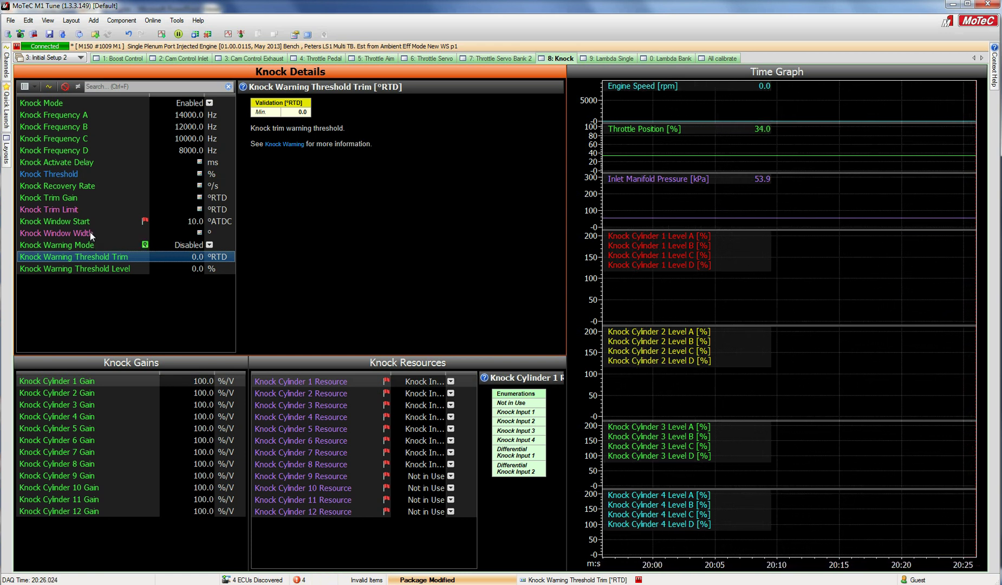
- Switch to the Tuning workbook's Knock worksheet to view the knock levels and trims
key("ctrl+1")
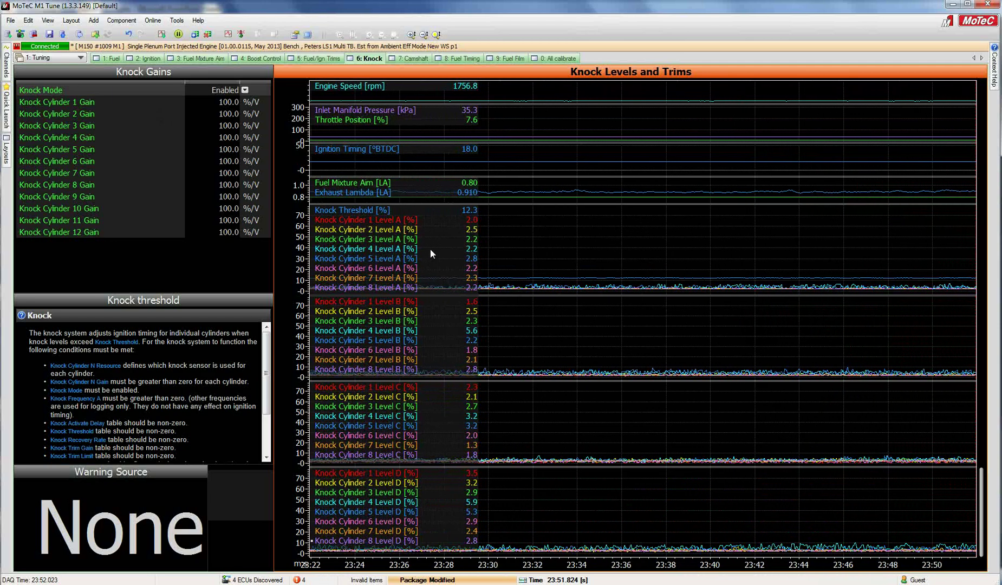
- Set Ignition Timing Main to 34 °BTDC at 90 and 100 % load from 1500 to 2500 rpm
key("1")
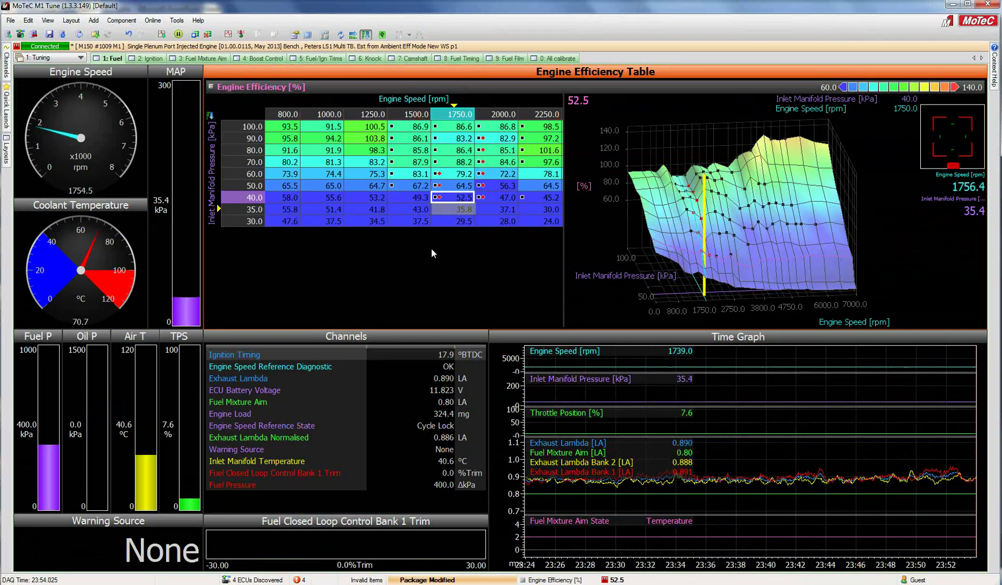
key("2")
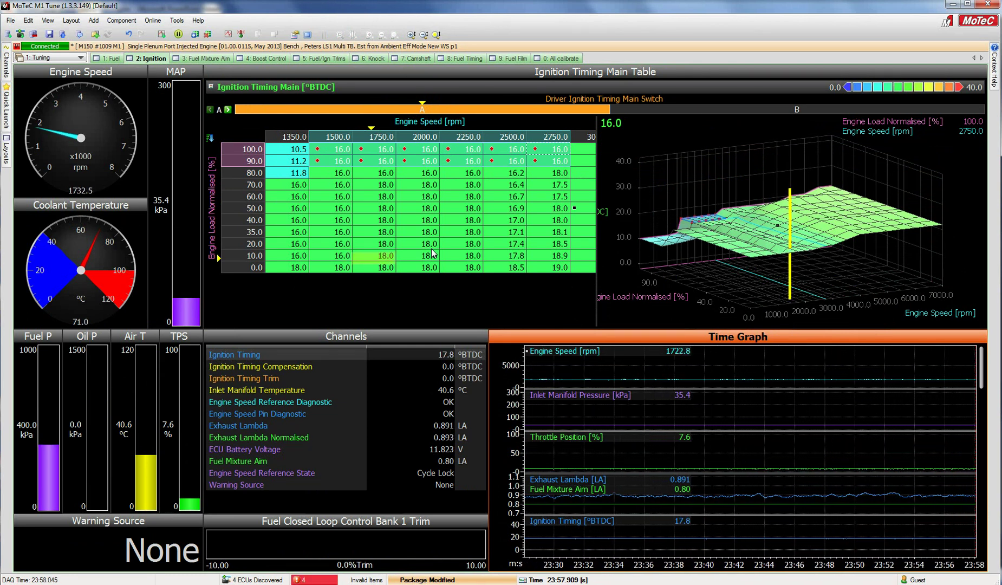
left_click(377, 184)
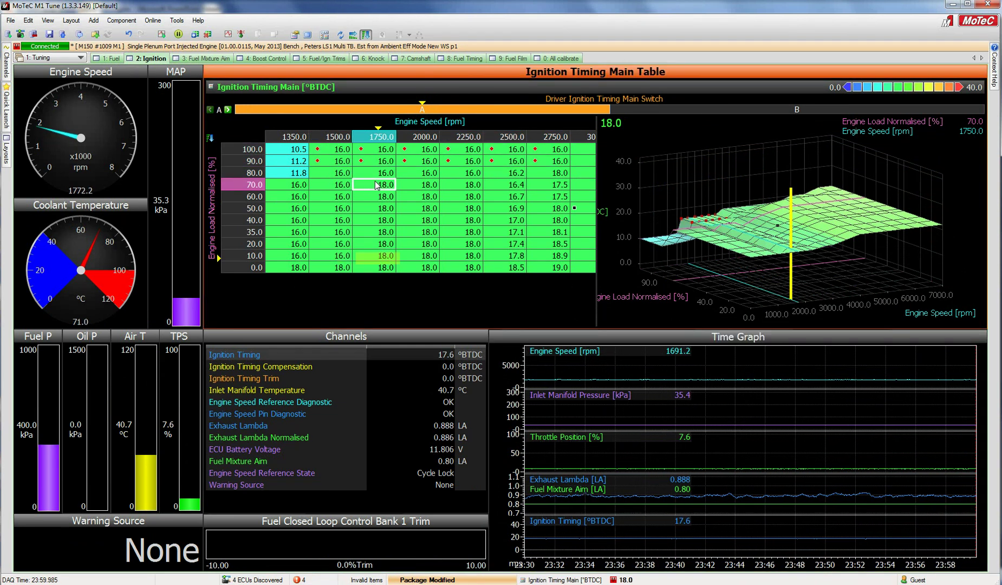
key("Up")
key("Up")
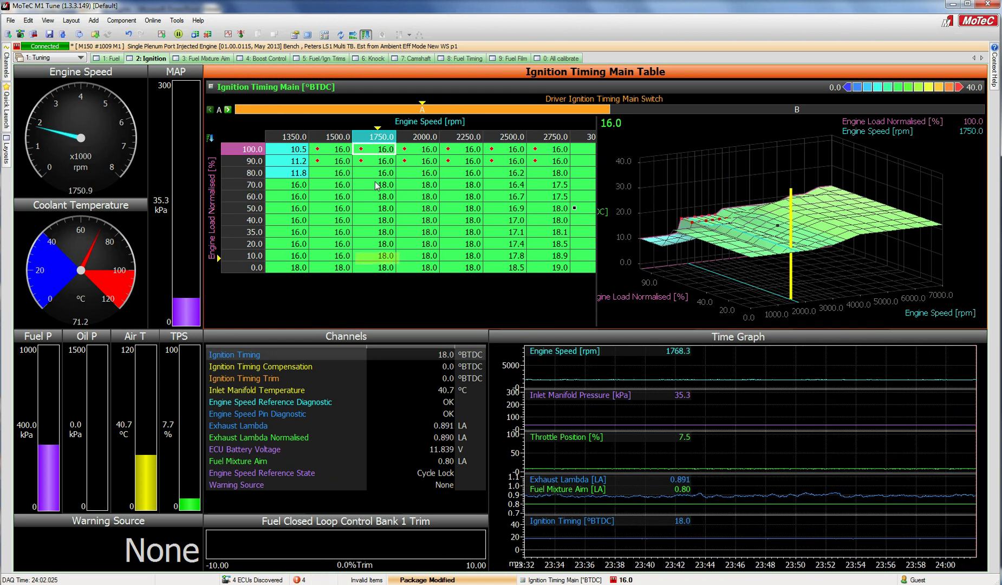
key("Left")
key("shift+Down")
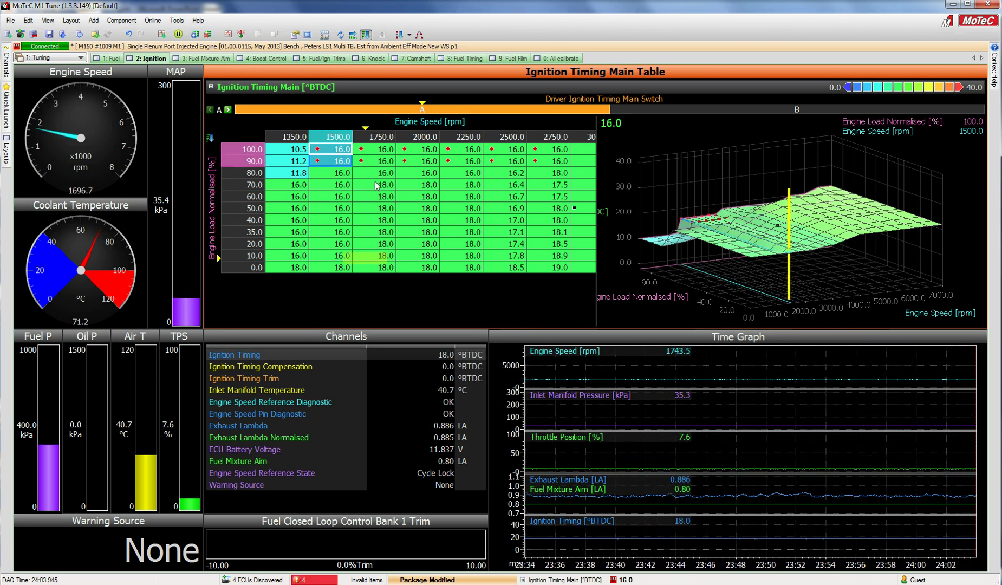
key("shift+Right")
key("shift+Right")
key("shift+Right")
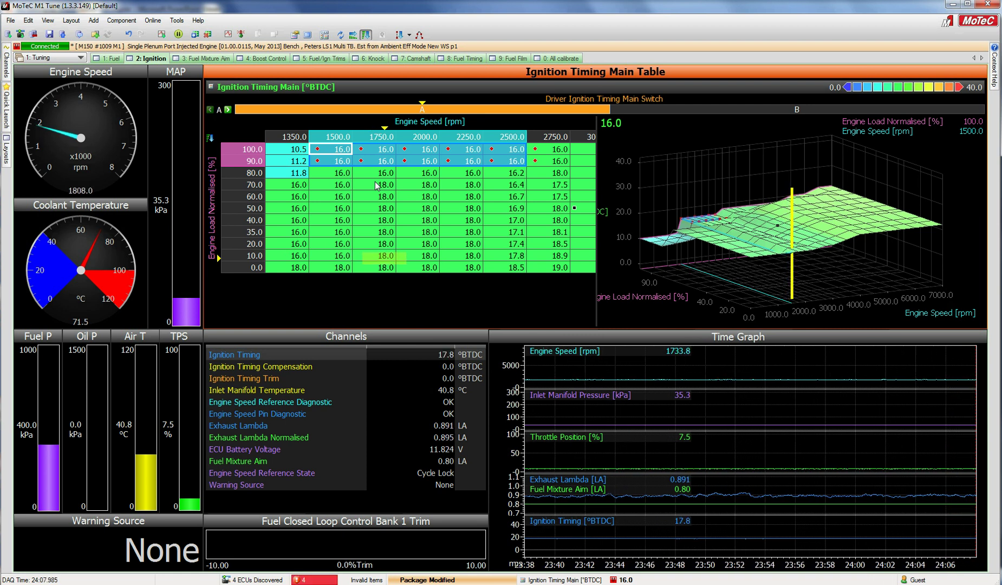
type("34")
key("Return")
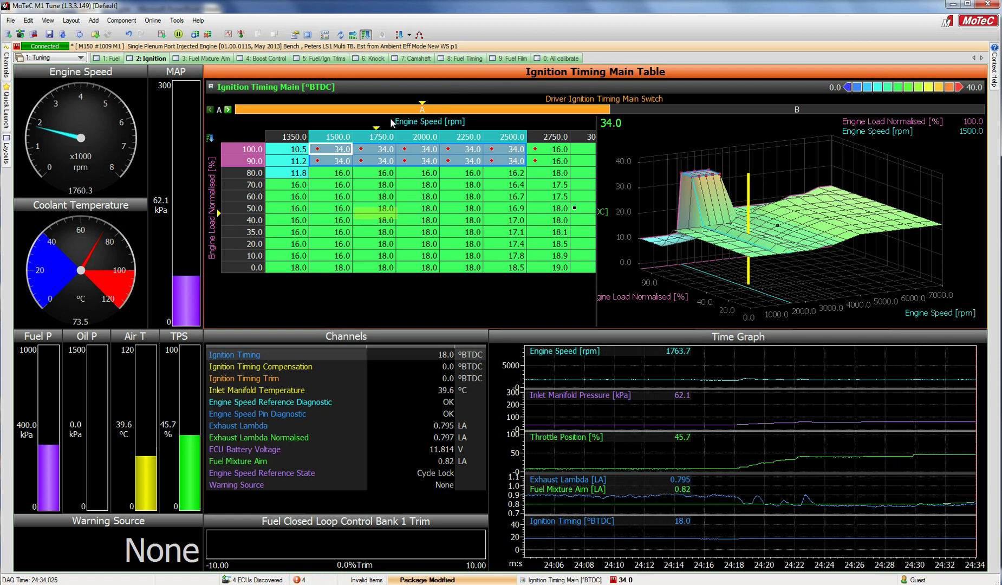
- Display the Knock worksheet's levels and trims, and cancel the attempt to reconnect to the ECU
key("6")
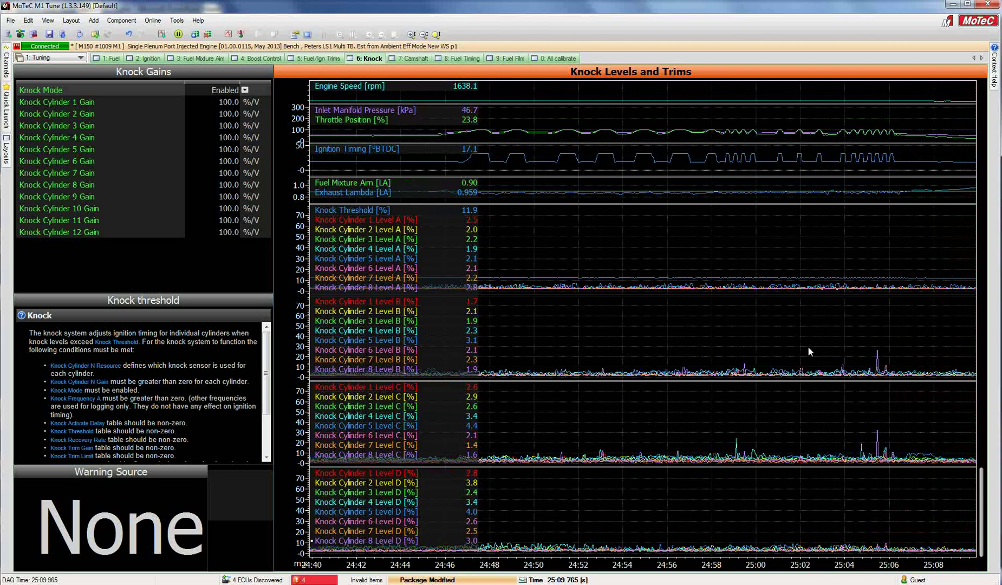
left_click(756, 330)
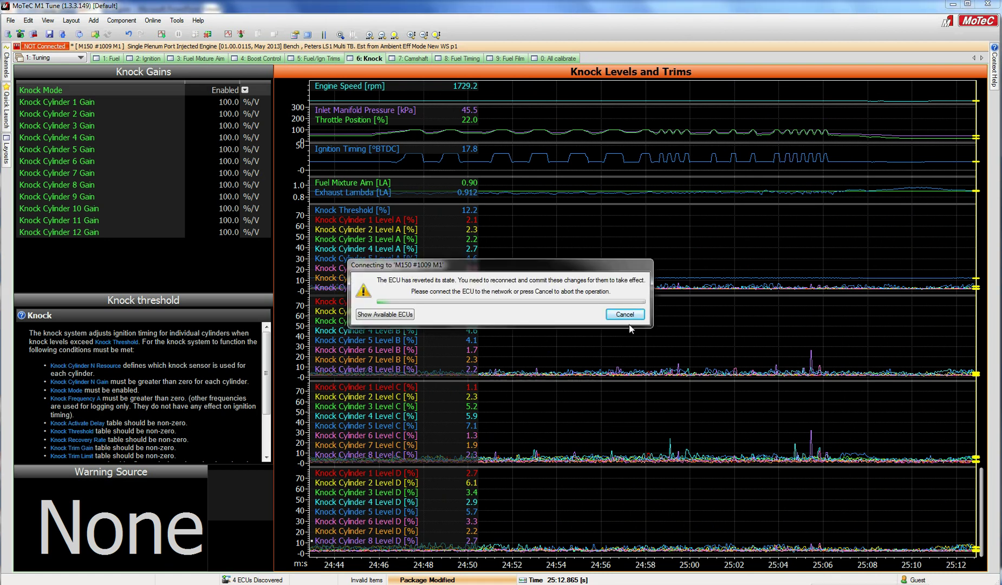
left_click(627, 316)
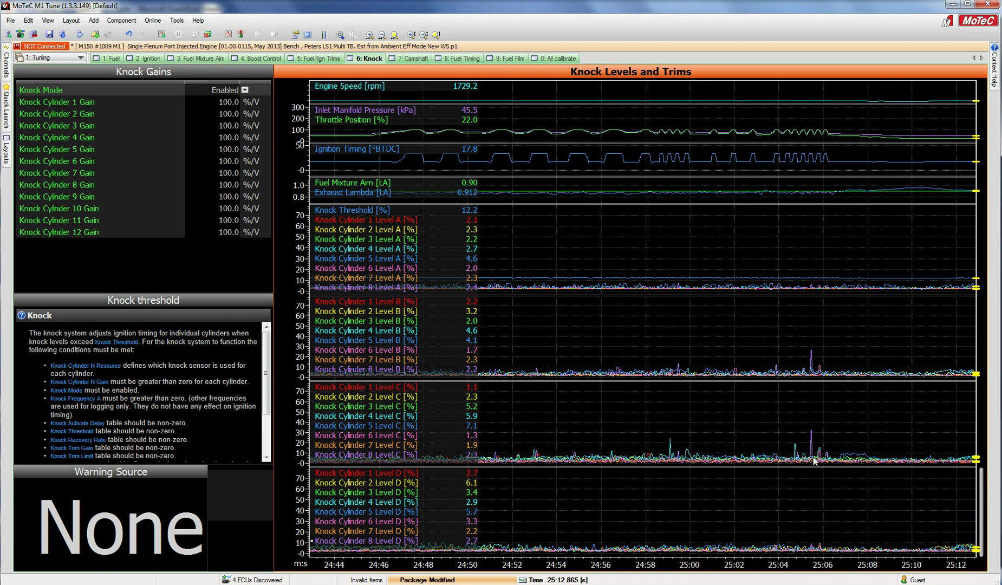
- Enlarge the Knock Levels and Trims graph and examine the knock spikes around 25:05 at different time scales
left_click(751, 454)
left_click_drag(768, 443, 846, 455)
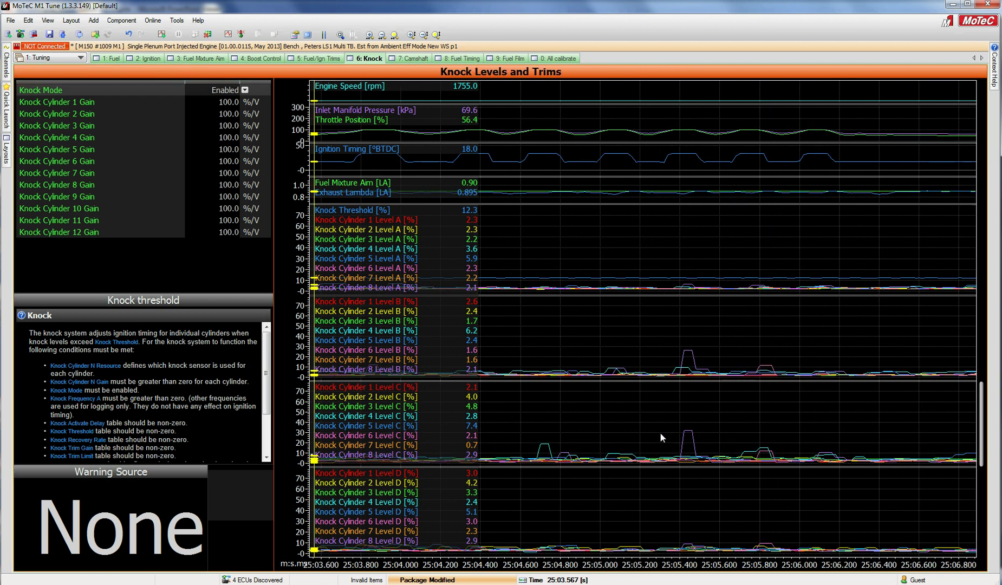
key("ctrl+m")
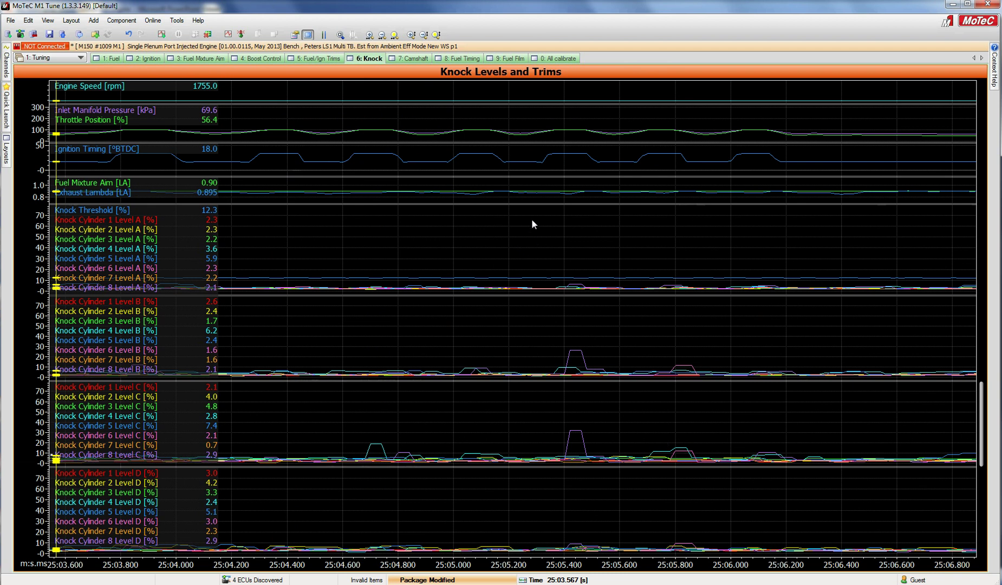
left_click_drag(423, 164, 577, 252)
scroll(574, 239, "down", 2)
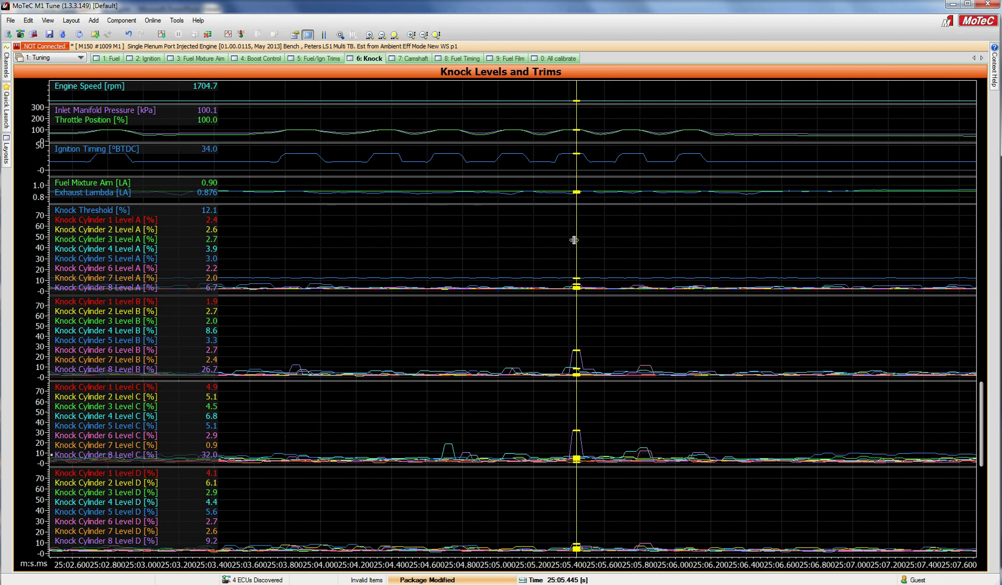
scroll(574, 240, "down", 2)
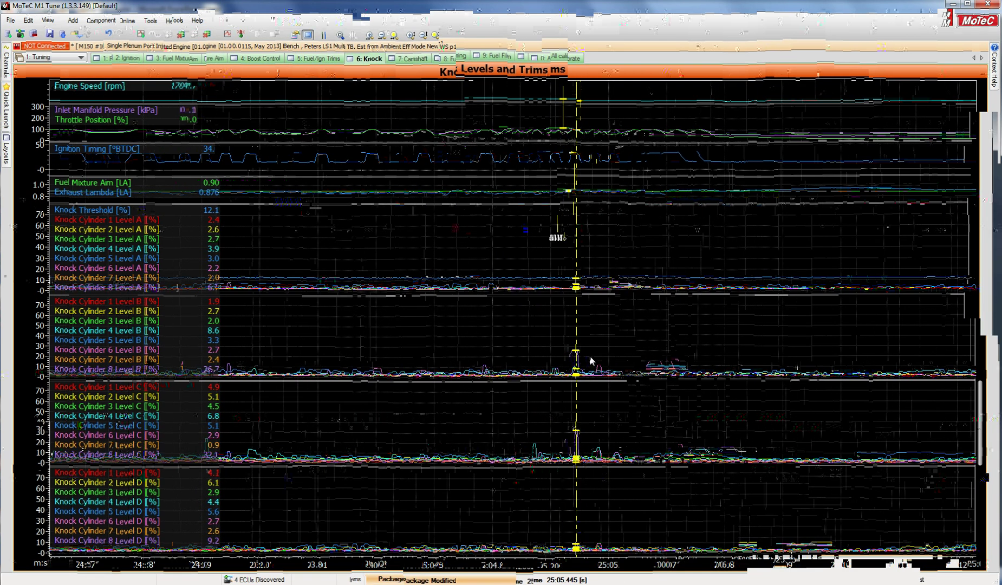
key("Right")
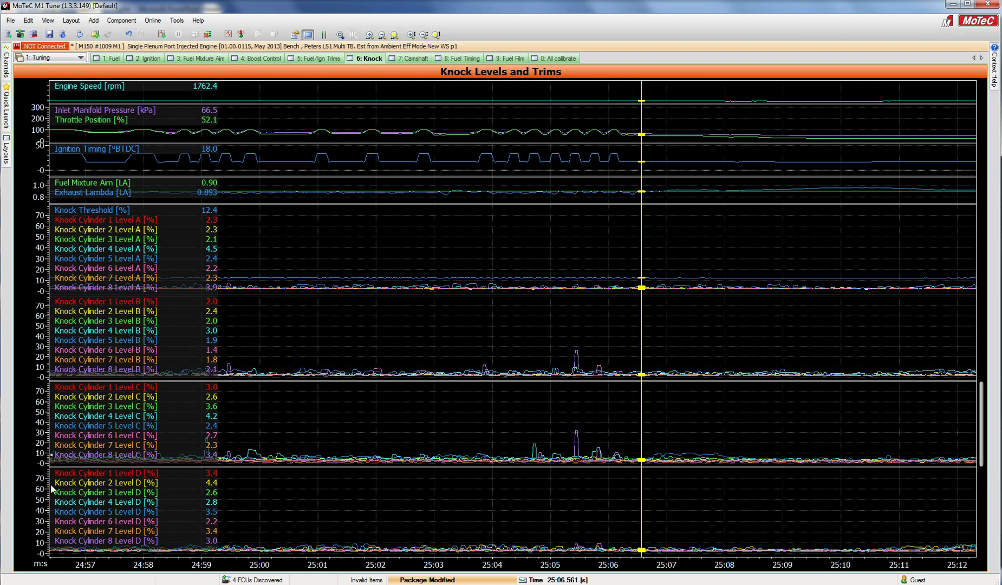
- Review the channel groups and their scaling in the Knock Levels and Trims graph's properties
double_click(420, 255)
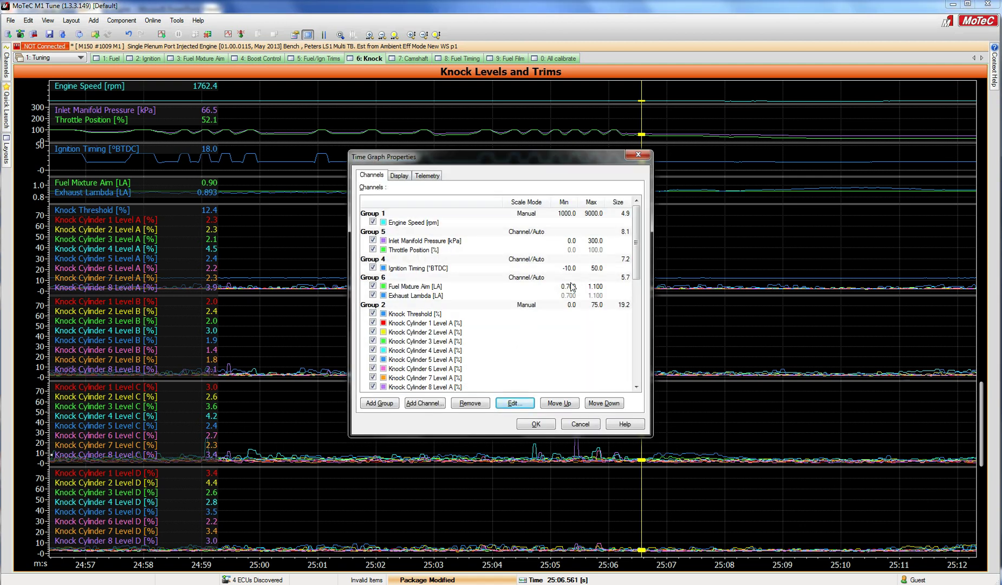
scroll(552, 303, "down", 1)
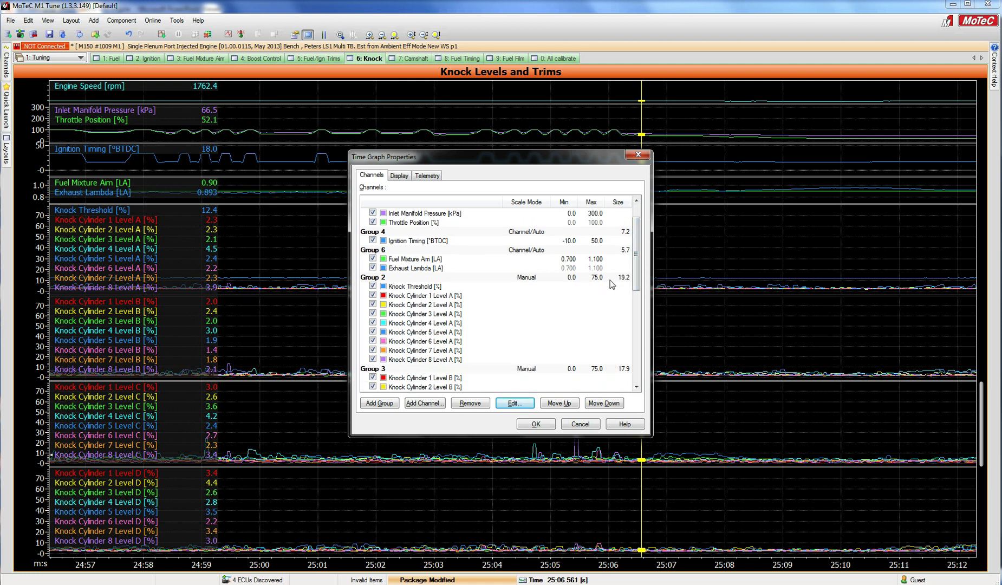
left_click_drag(637, 283, 640, 396)
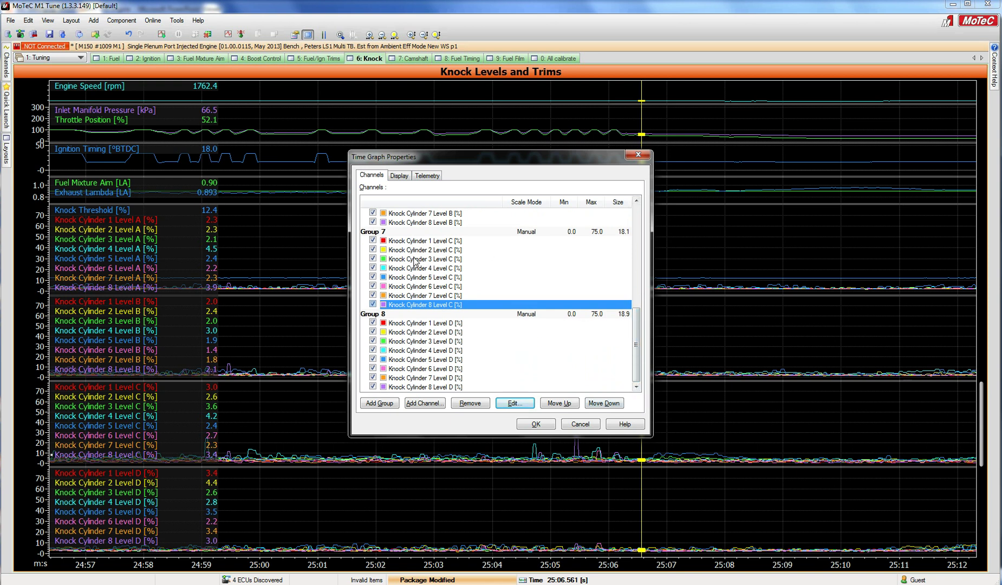
left_click(545, 426)
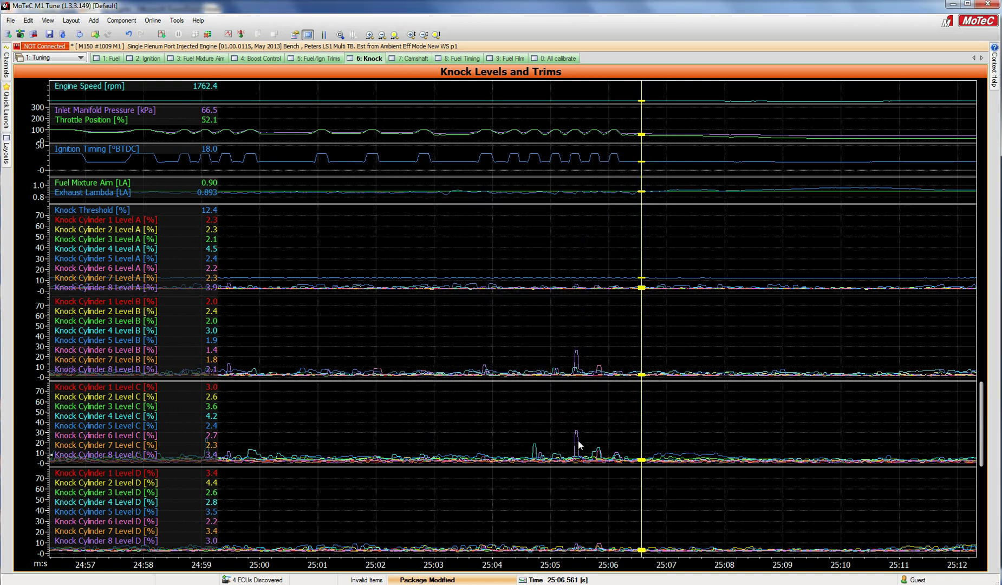
- Inspect the knock levels with the cursor at the spikes near 25:05 and 25:06, and check the graph's minimum, maximum and average statistics
left_click_drag(569, 441, 578, 444)
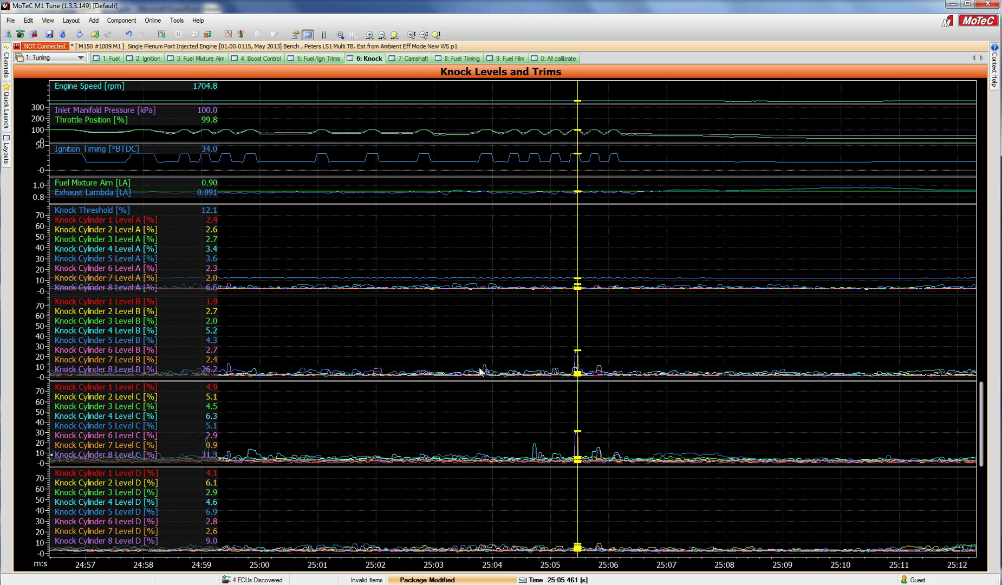
key("s")
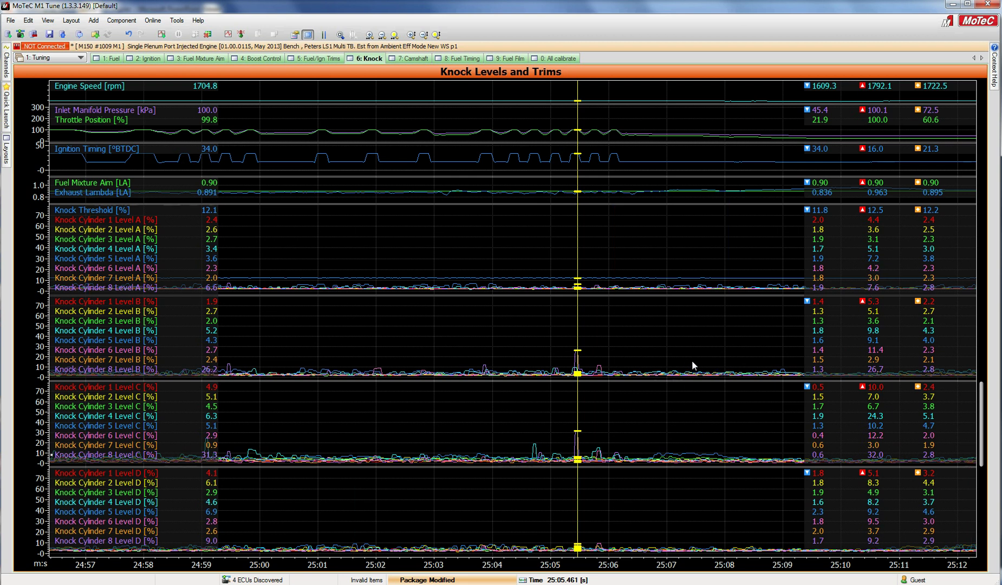
left_click(752, 355)
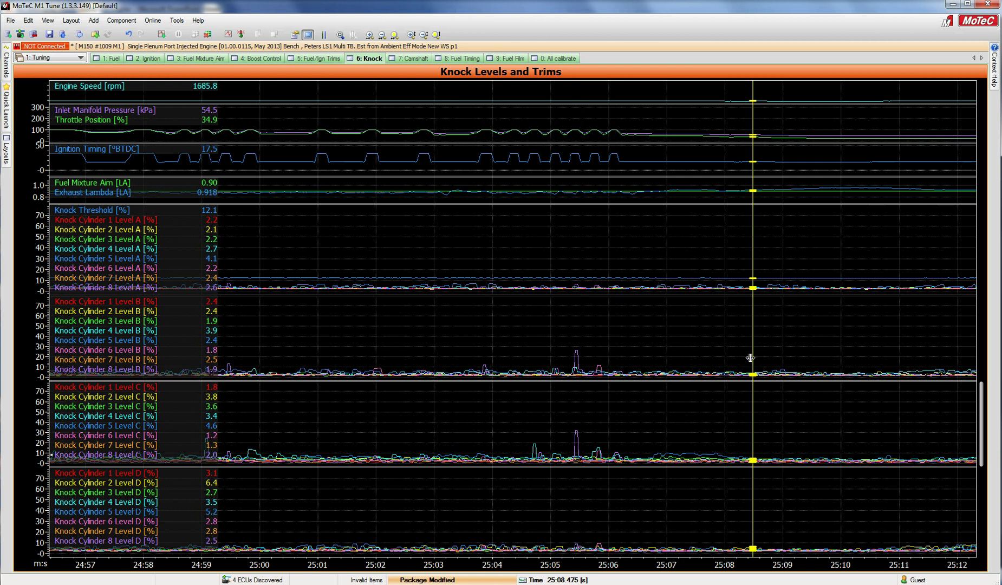
left_click(576, 458)
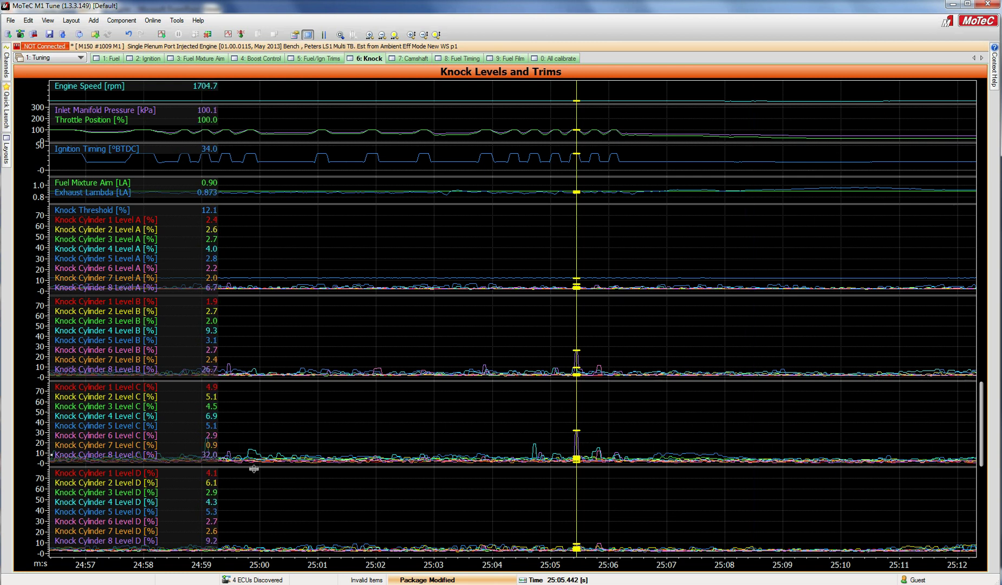
left_click(602, 456)
mouse_move(602, 457)
left_mouse_down()
mouse_move(557, 460)
mouse_move(614, 458)
left_mouse_up()
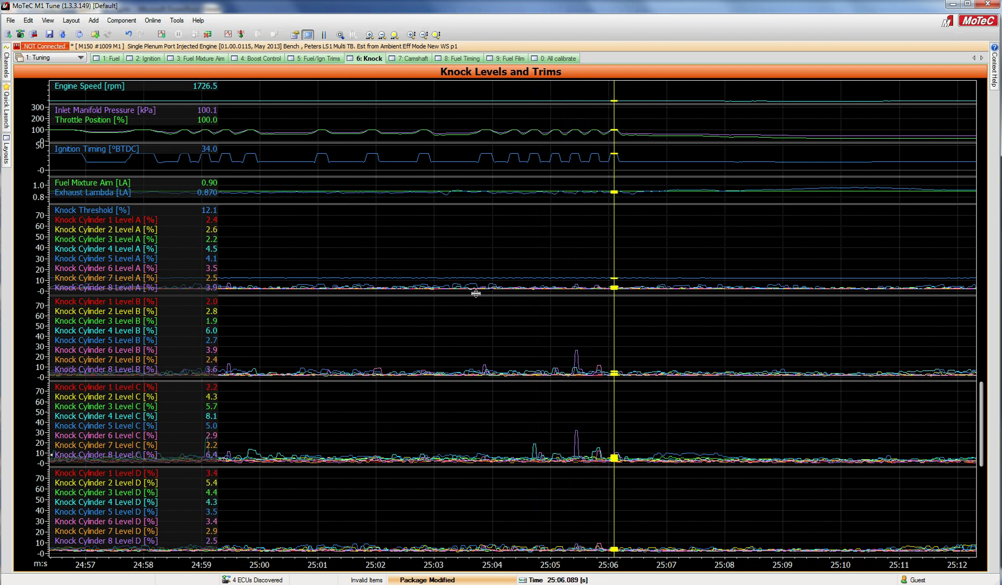
- Compare the cylinder 8 spike across knock levels A to D at the graph cursor, and restore the graph to its normal size
left_click_drag(469, 306, 577, 334)
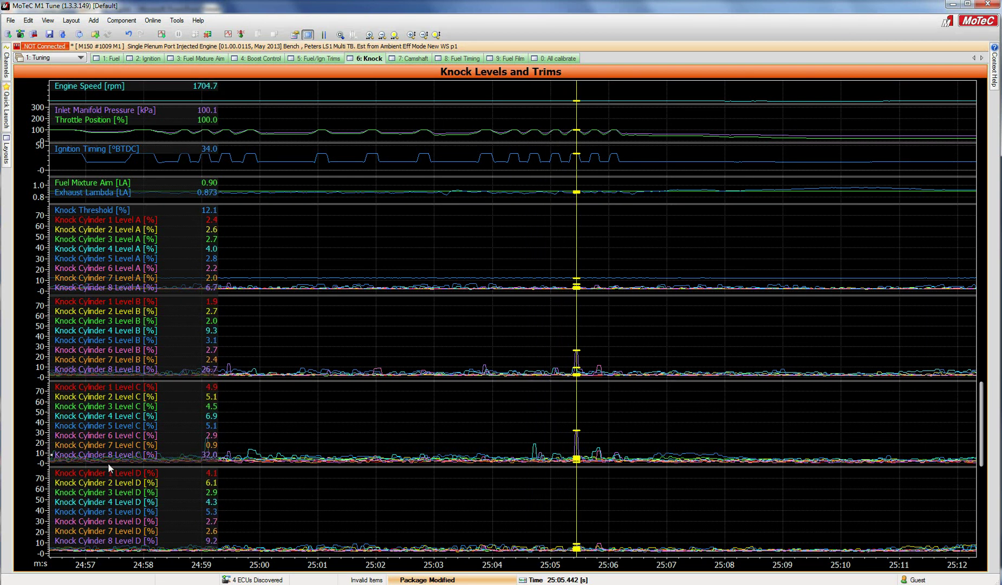
left_click_drag(587, 431, 576, 431)
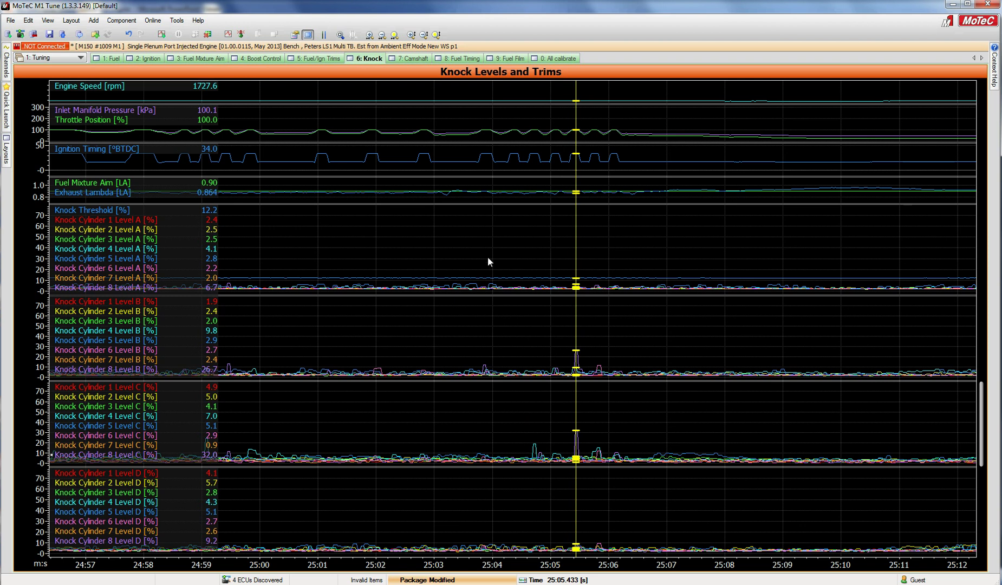
left_click_drag(600, 518, 581, 516)
left_click(576, 515)
left_click(395, 256)
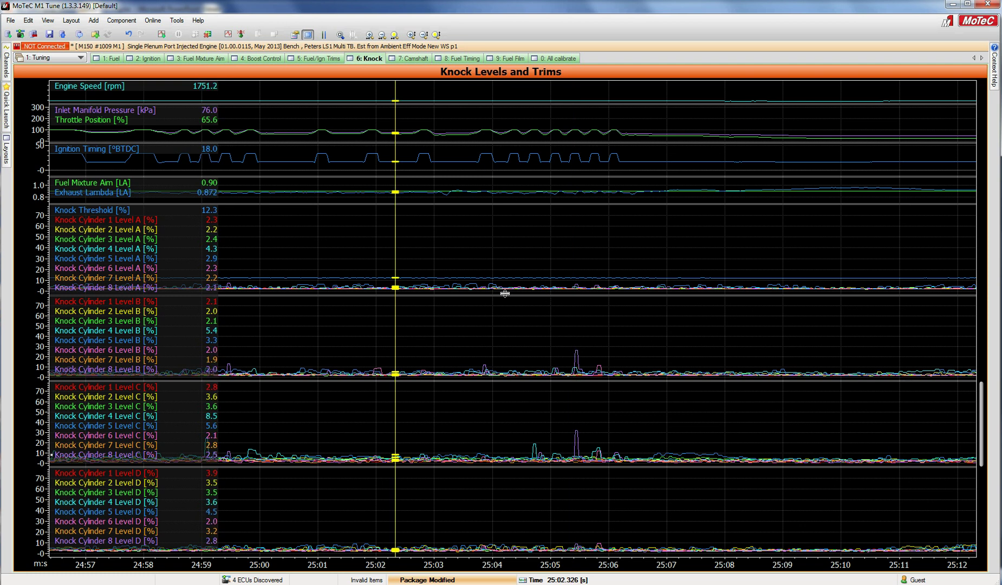
key("F11")
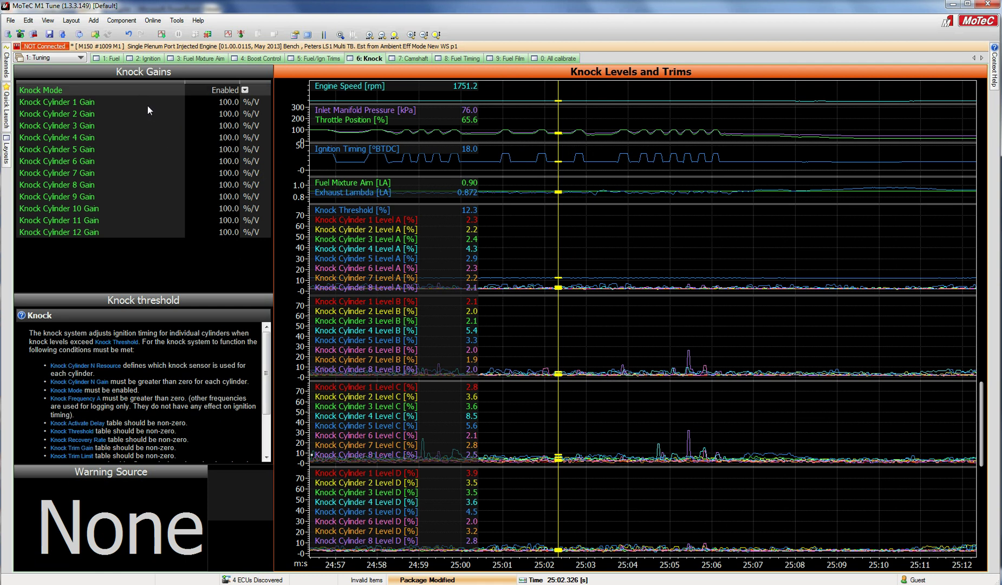
- In the Initial Setup 2 workbook's Knock Details, set Knock Frequency A to 10000 Hz
left_click(81, 59)
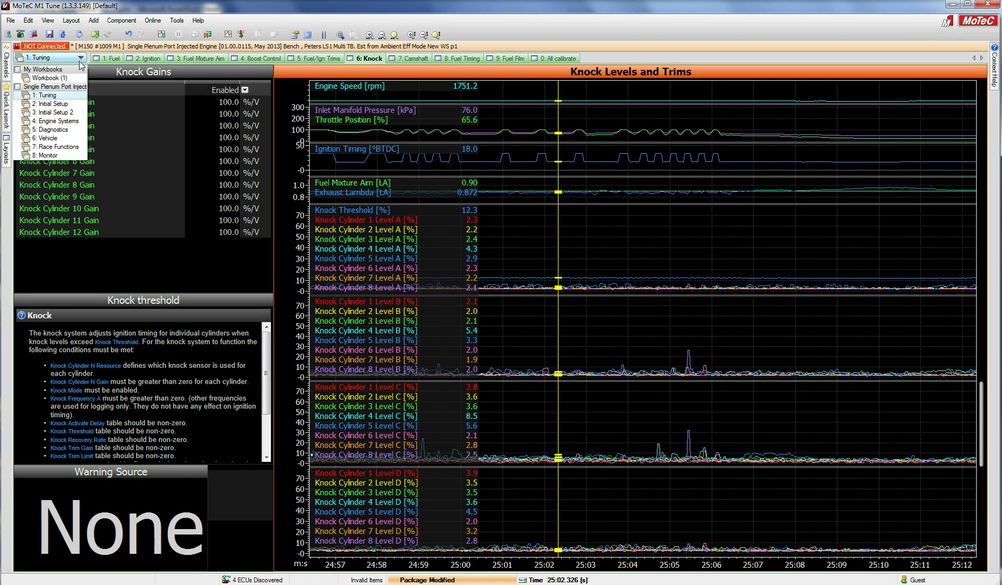
left_click(73, 111)
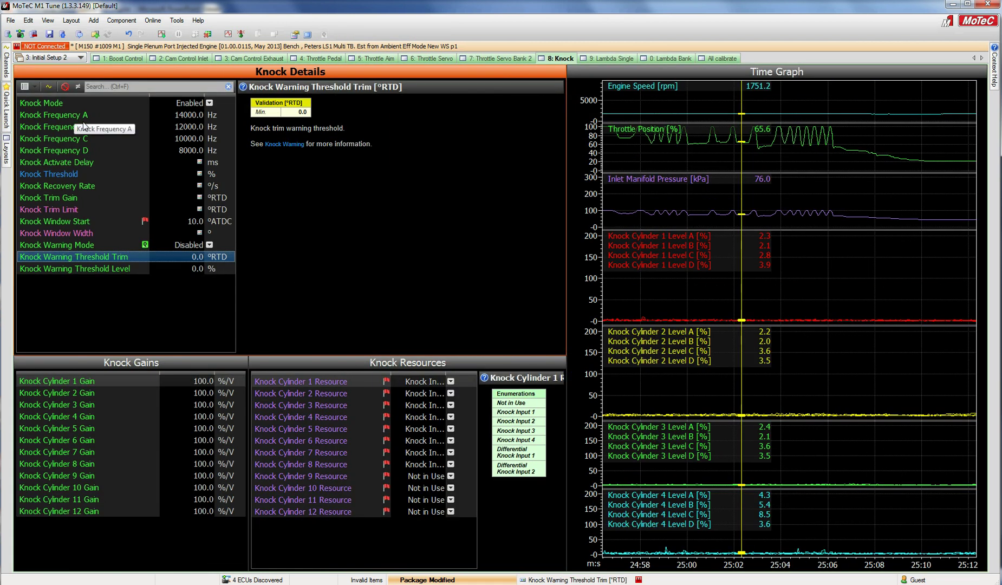
left_click(195, 143)
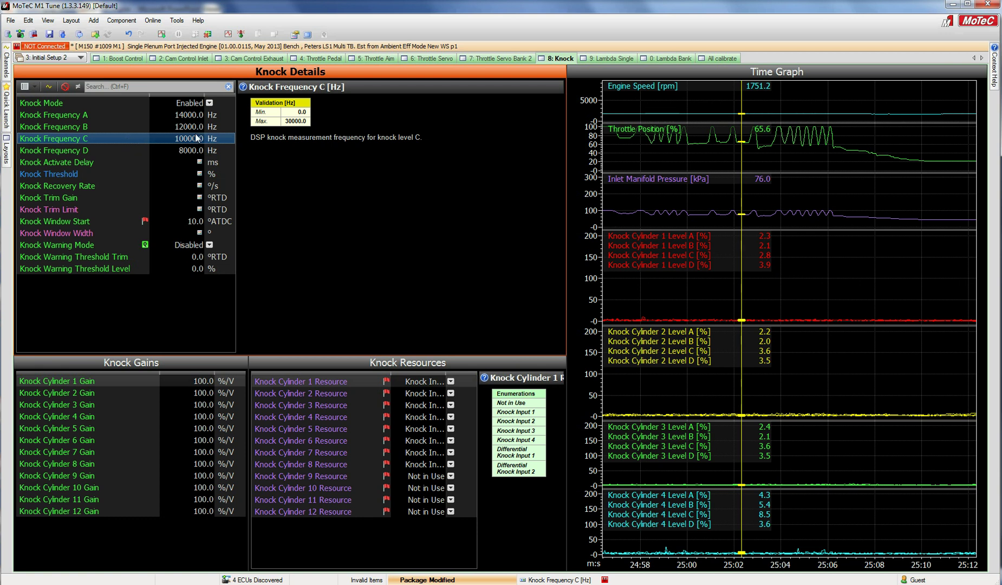
left_click(195, 117)
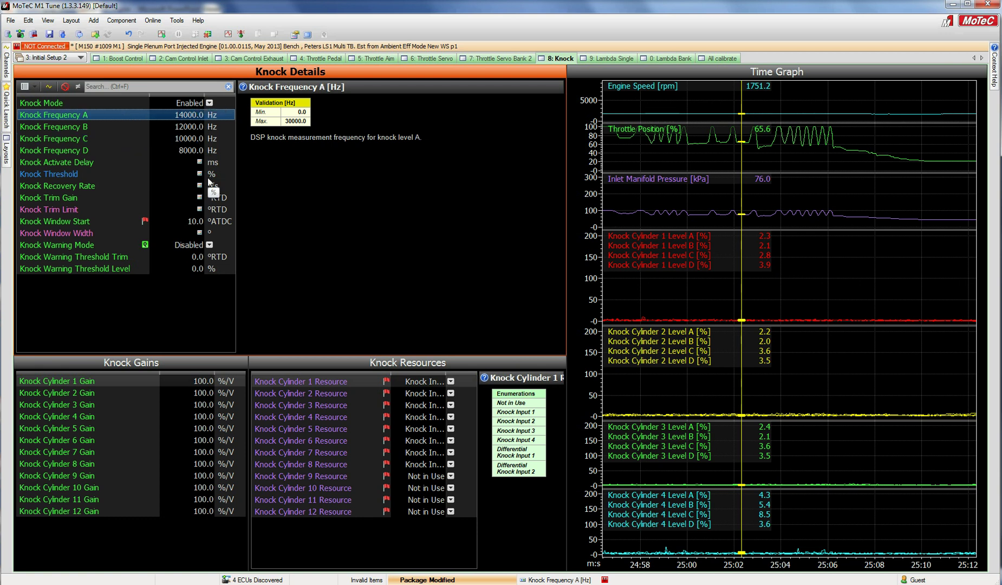
type("10000")
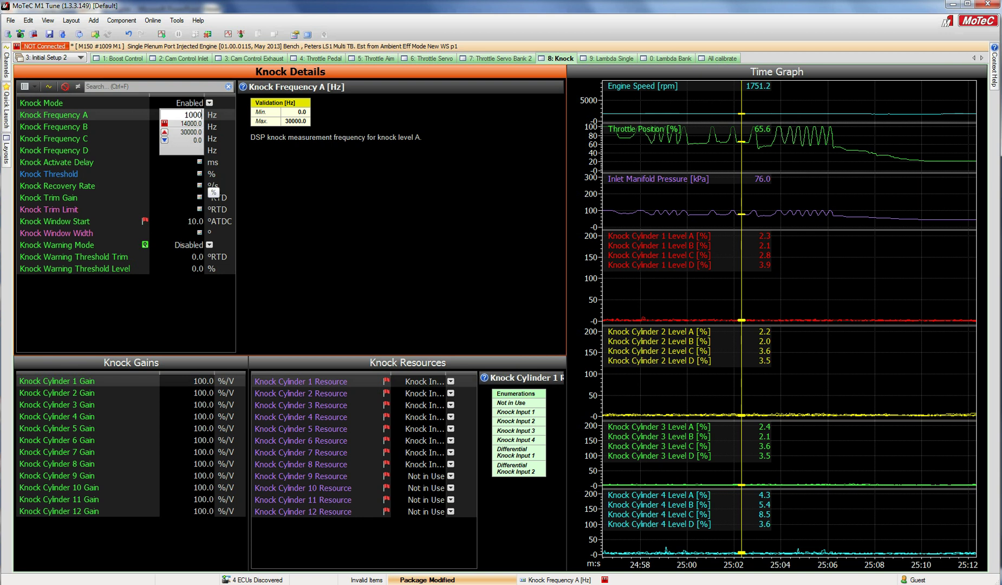
key("Return")
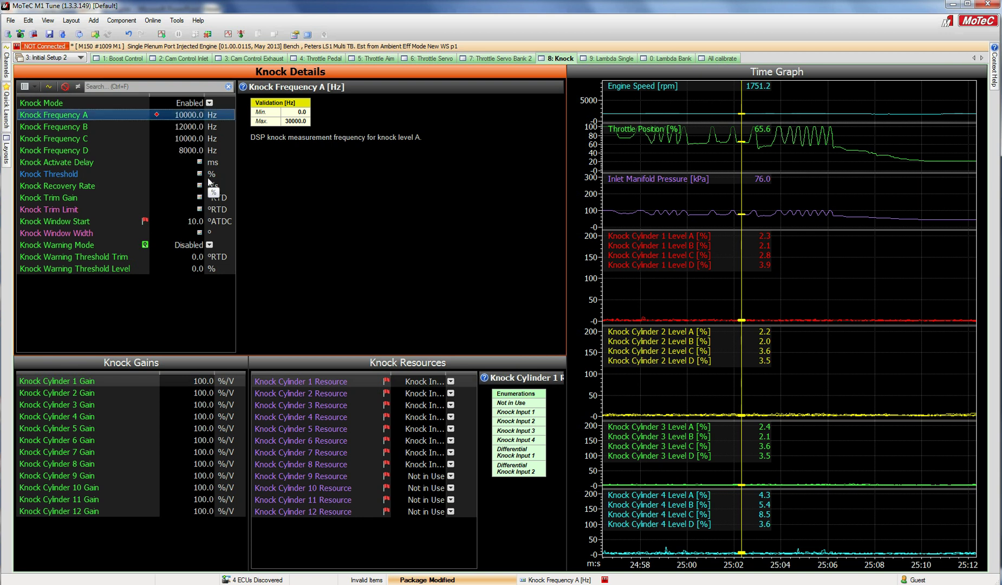
left_click(188, 129)
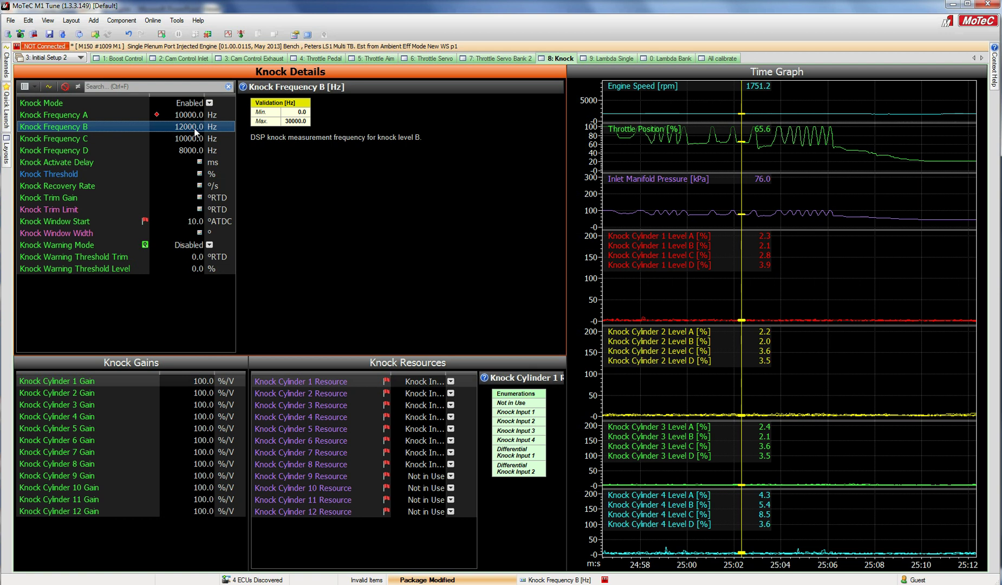
- Set Knock Frequency B to 9500 Hz, Knock Frequency C to 10500 Hz and Knock Frequency D to 11000 Hz
type("9500")
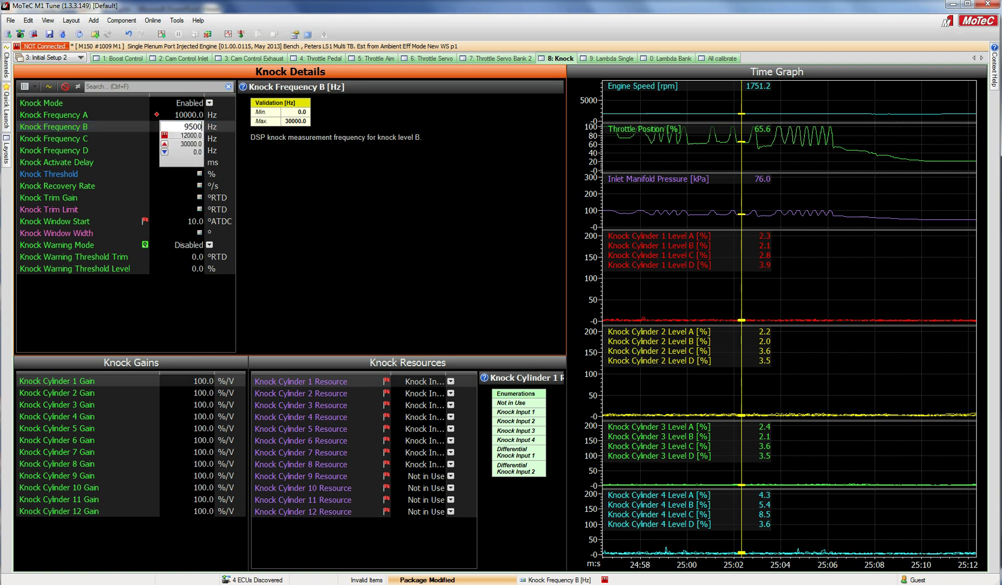
key("Return")
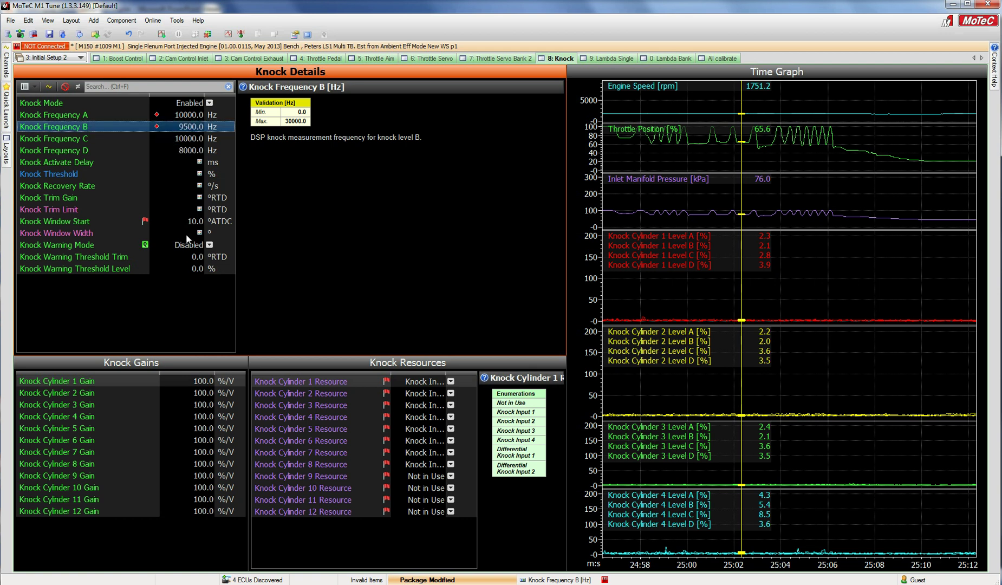
left_click(181, 139)
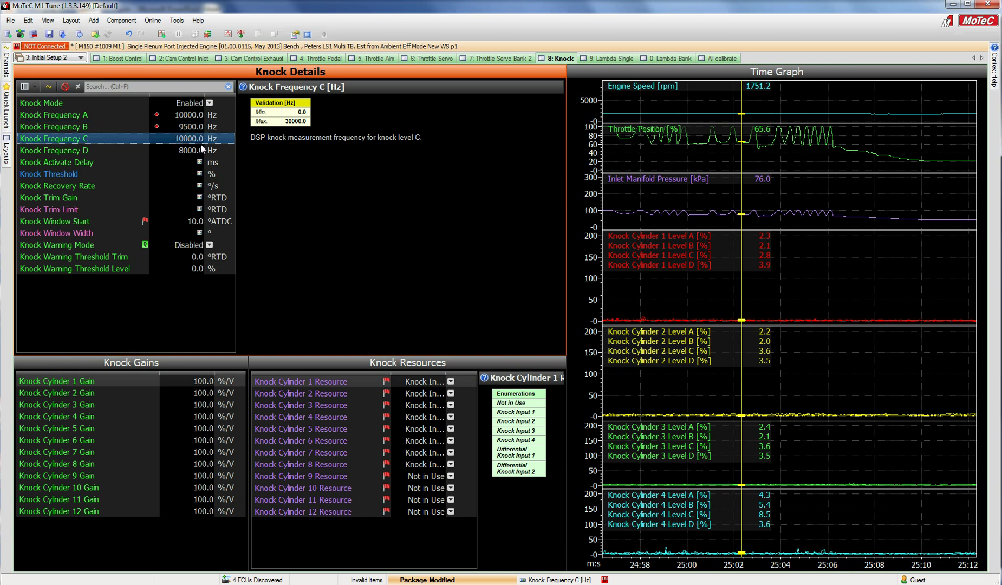
type("105")
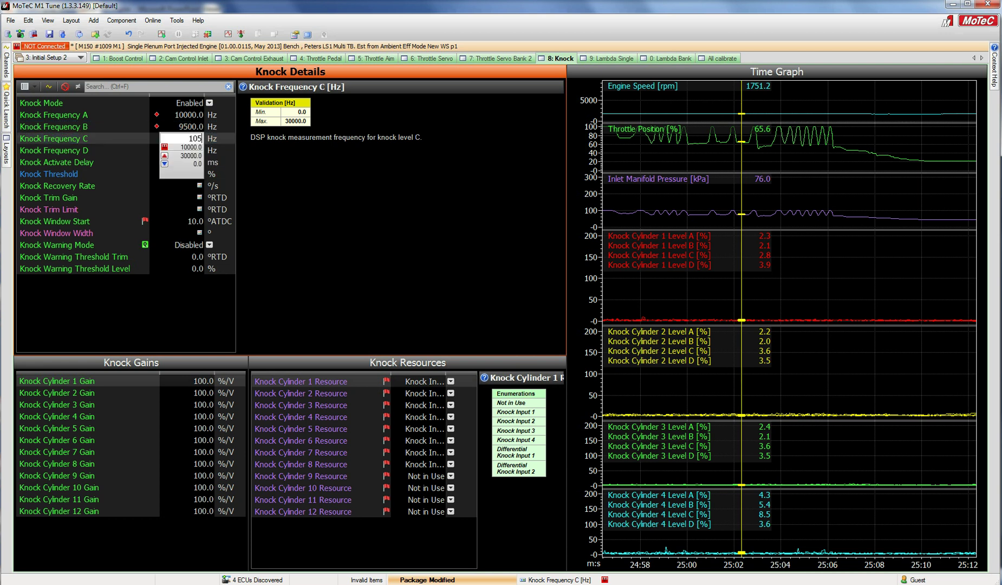
type("00")
key("Return")
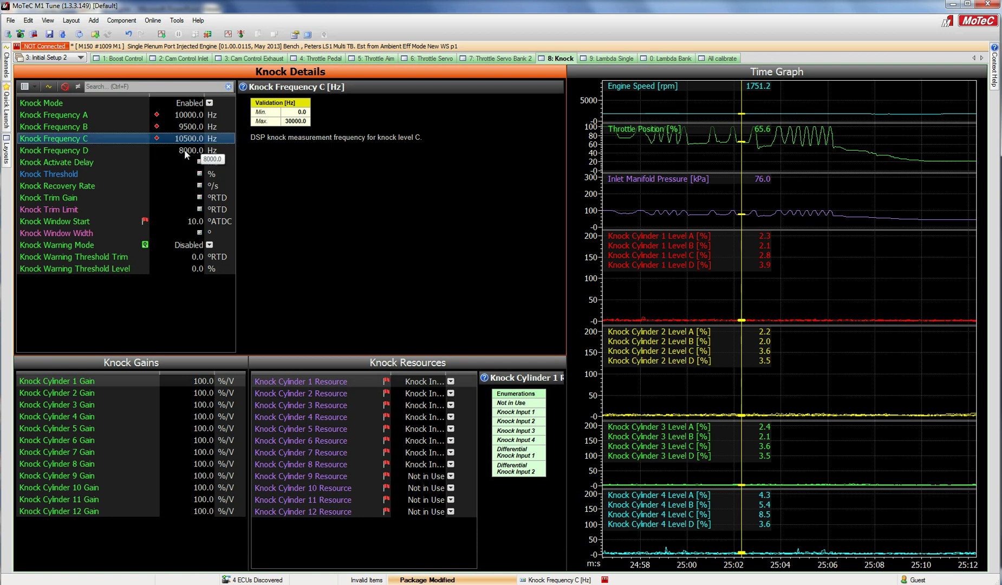
left_click(184, 154)
type("11000")
key("Return")
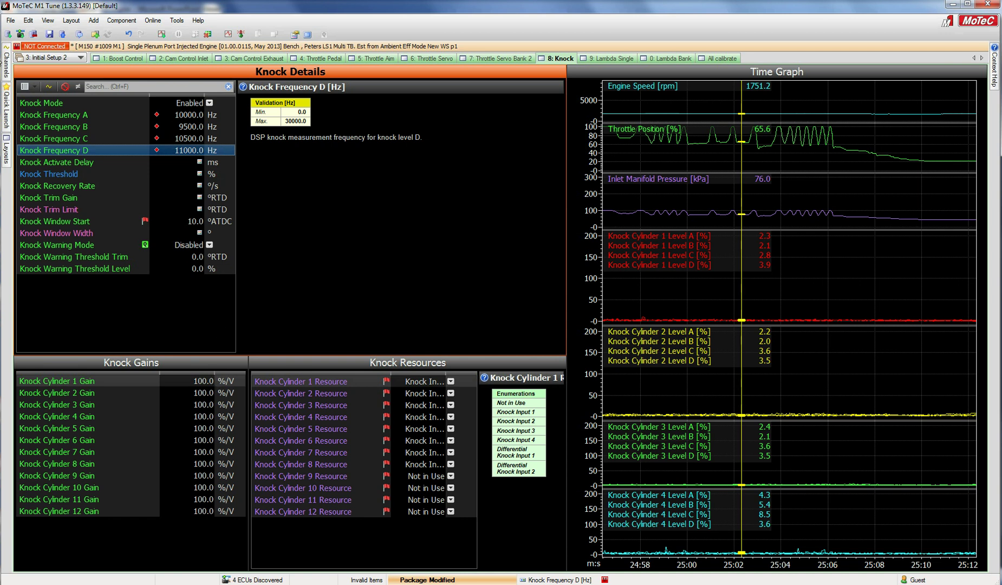
- In the Tuning workbook's Knock Levels and Trims graph, inspect the knock level A traces over a wider time range with the cursor at about 24:50
left_click(81, 57)
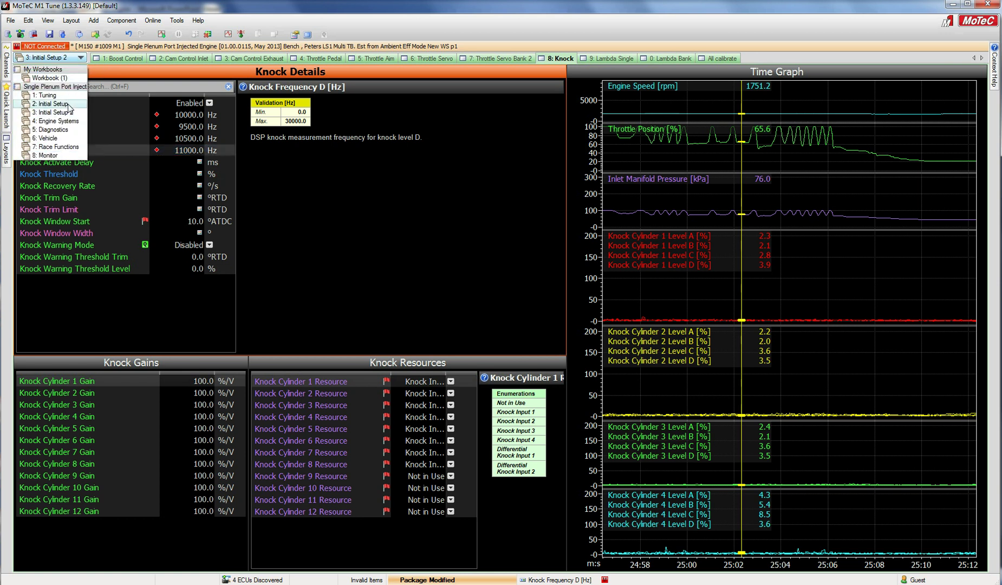
left_click(66, 97)
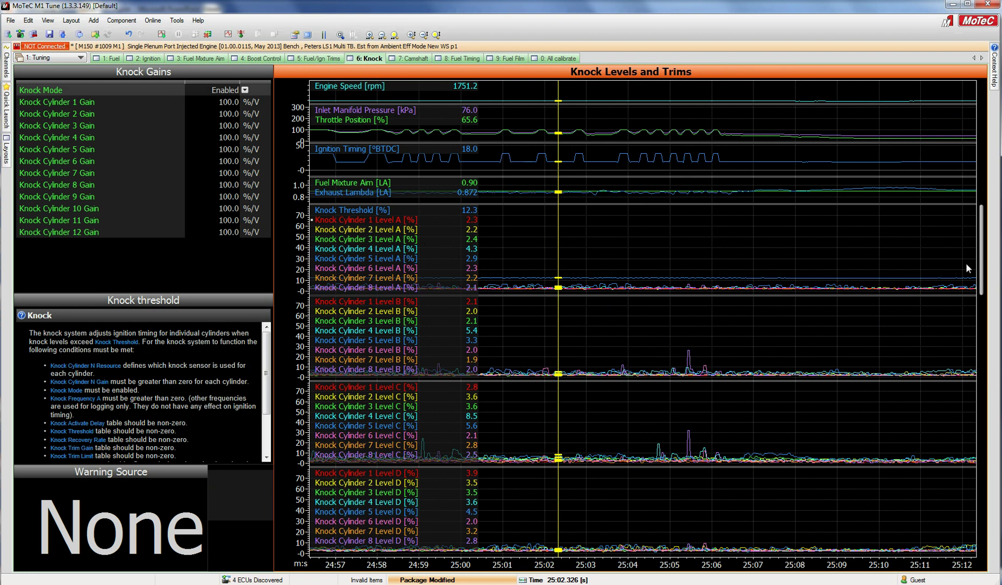
left_click_drag(981, 205, 982, 280)
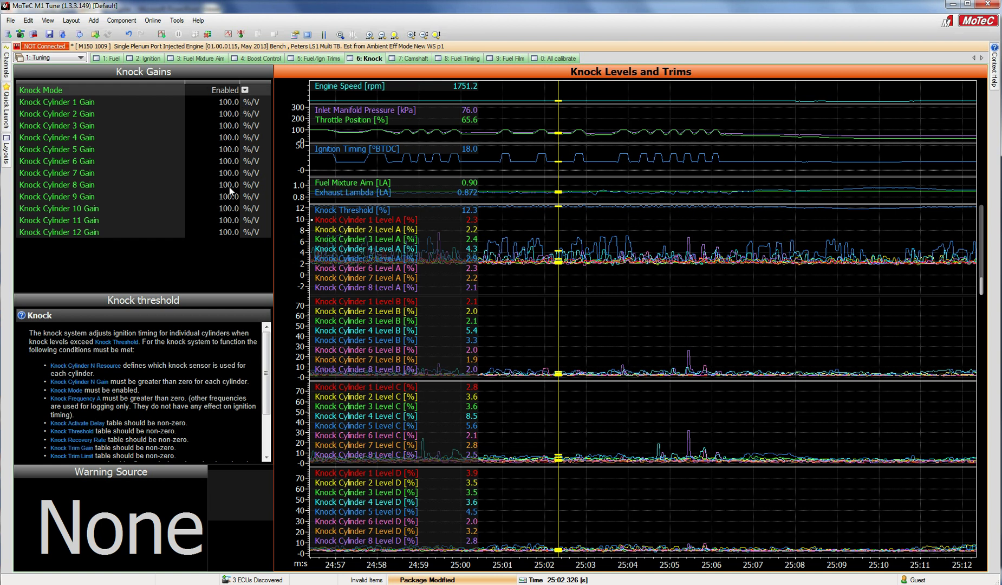
scroll(720, 263, "down", 2)
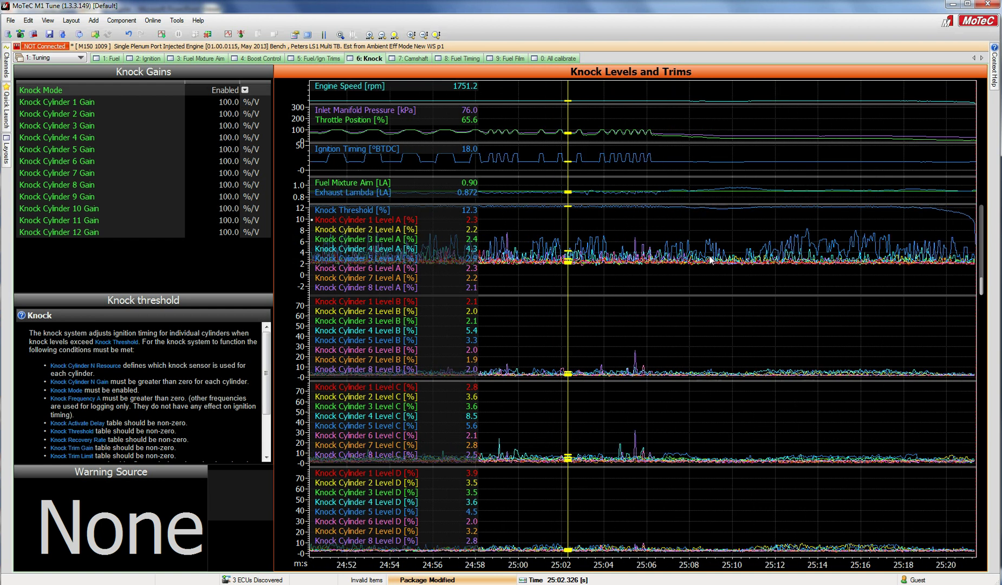
scroll(709, 260, "down", 2)
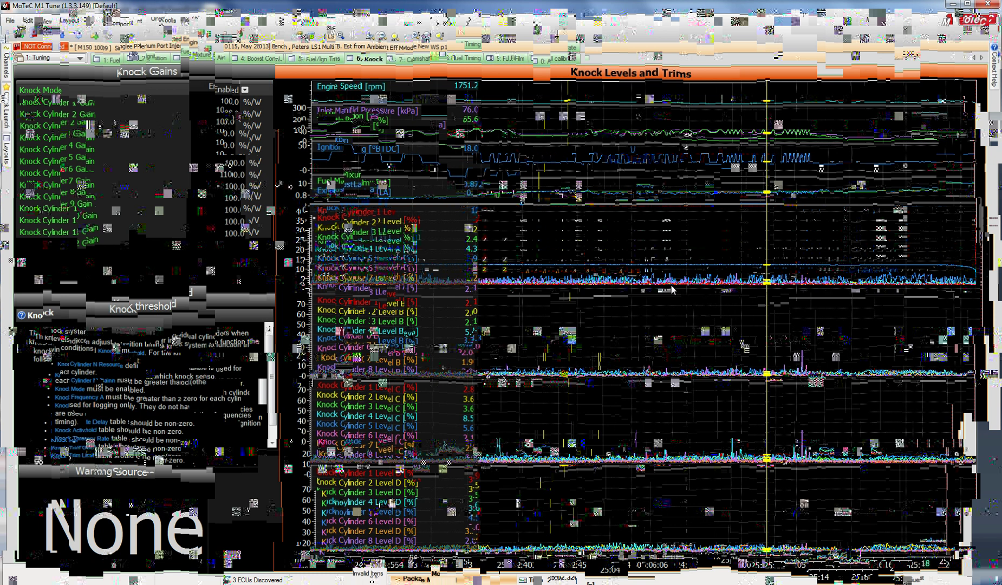
left_click_drag(573, 283, 633, 282)
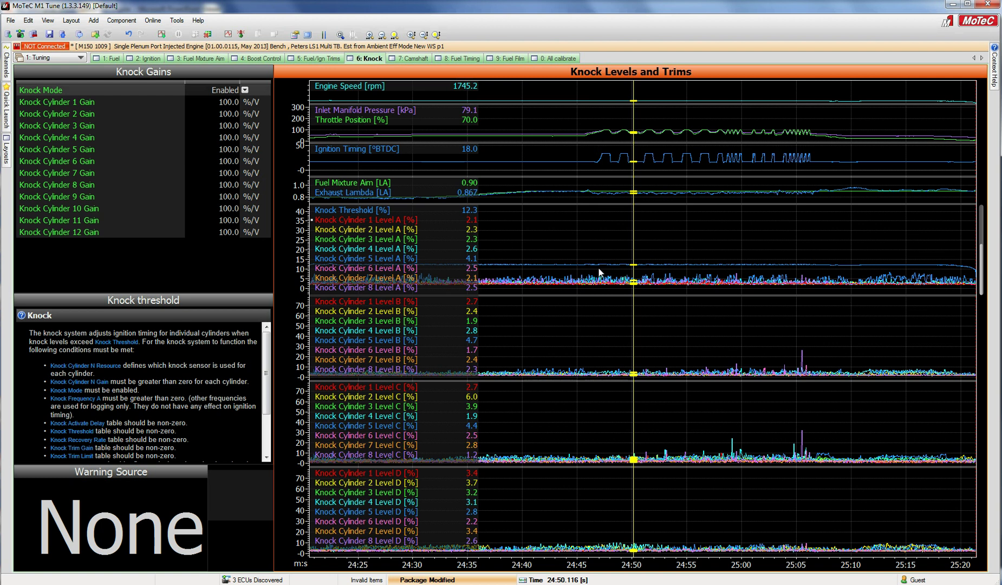